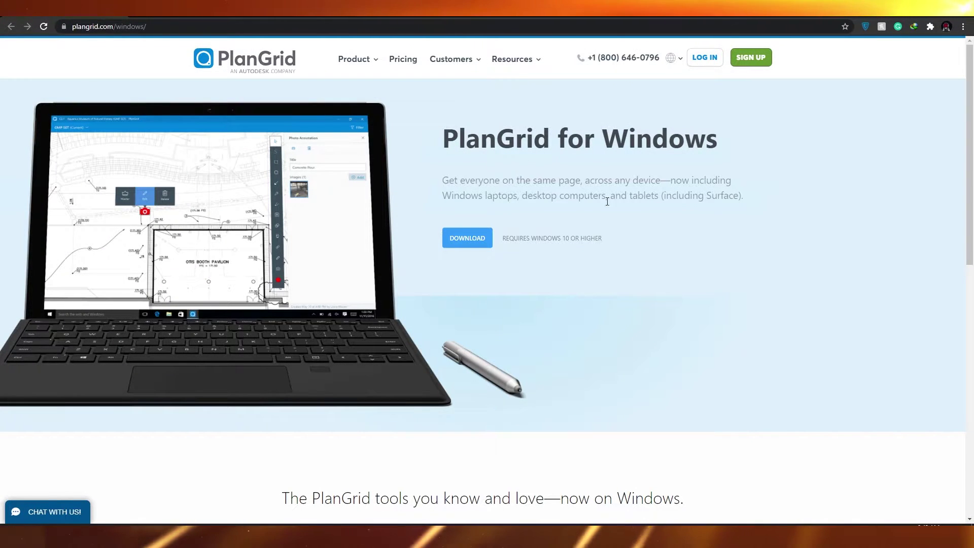
Browse the PlanGrid homepage and begin signing up for a new account
{"action": "scroll", "coordinate": [582, 318], "scroll_direction": "down", "scroll_amount": 1}
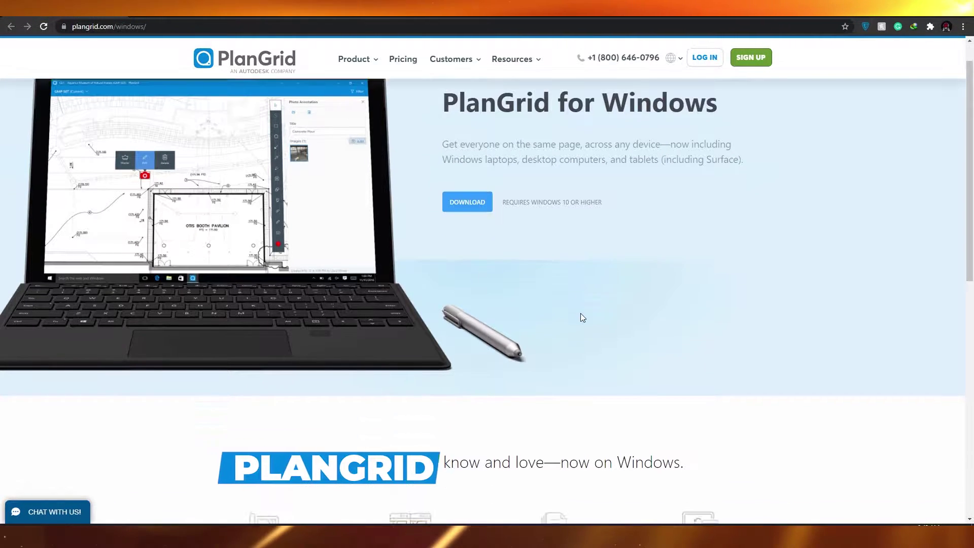
{"action": "scroll", "coordinate": [557, 294], "scroll_direction": "up", "scroll_amount": 1}
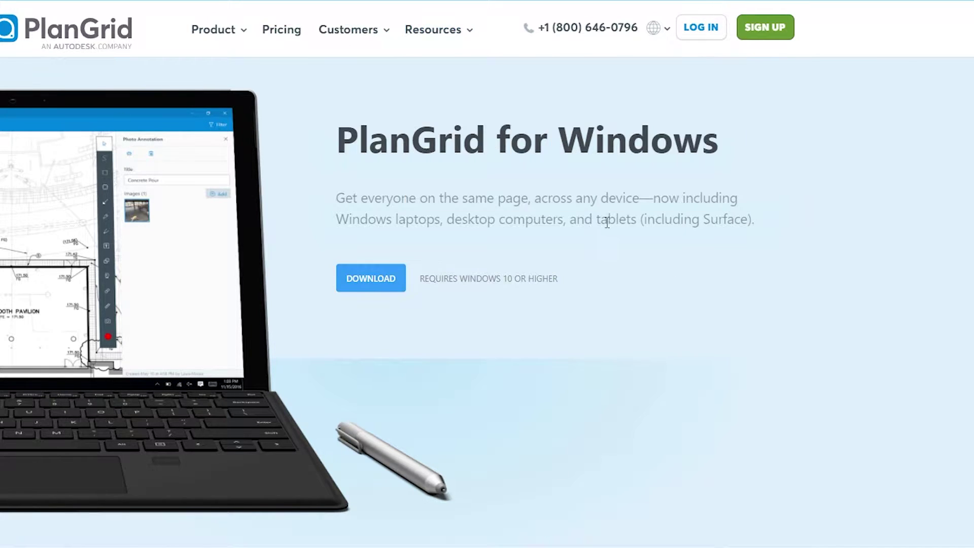
{"action": "scroll", "coordinate": [151, 383], "scroll_direction": "down", "scroll_amount": 3}
{"action": "scroll", "coordinate": [442, 306], "scroll_direction": "down", "scroll_amount": 5}
{"action": "scroll", "coordinate": [436, 307], "scroll_direction": "up", "scroll_amount": 8}
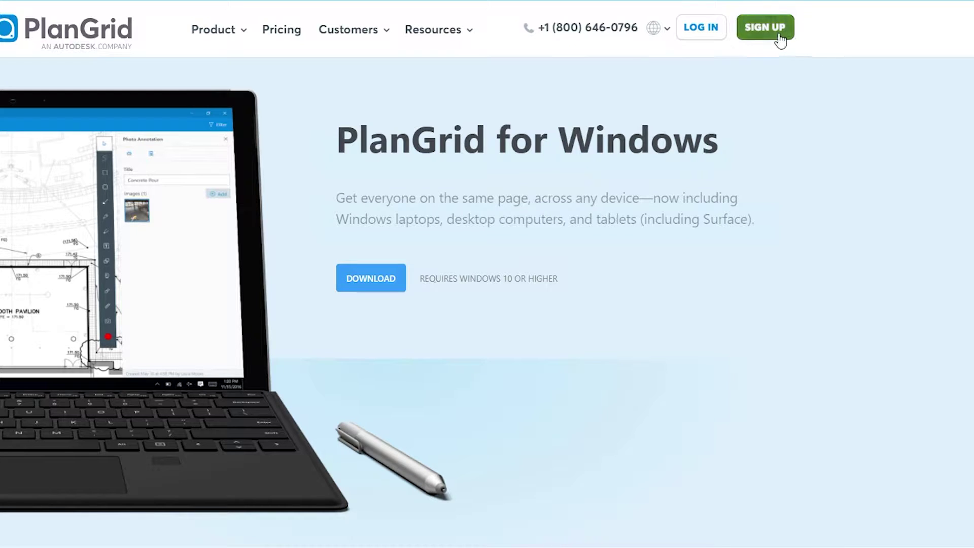
{"action": "left_click", "coordinate": [779, 35]}
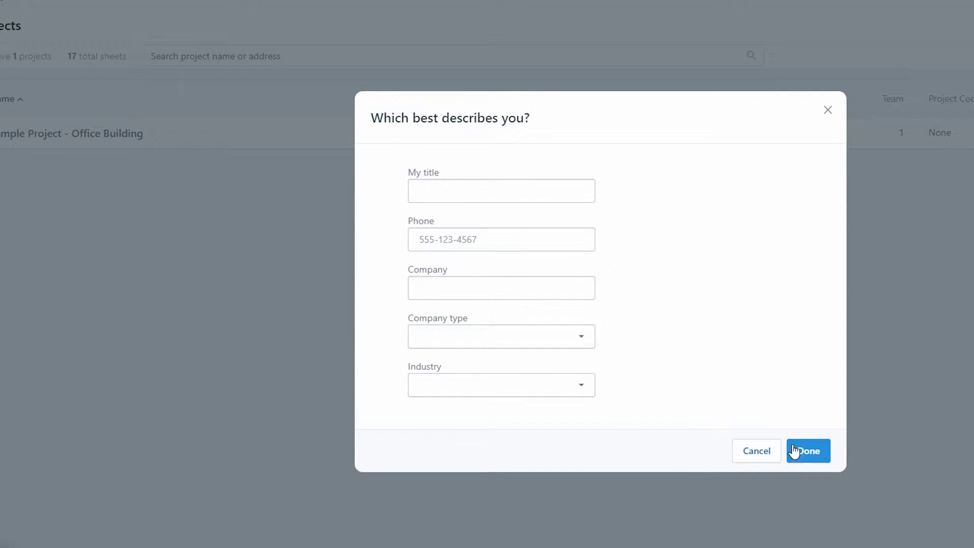
Set the profile title to Architect and enter a phone number
{"action": "left_click", "coordinate": [496, 194]}
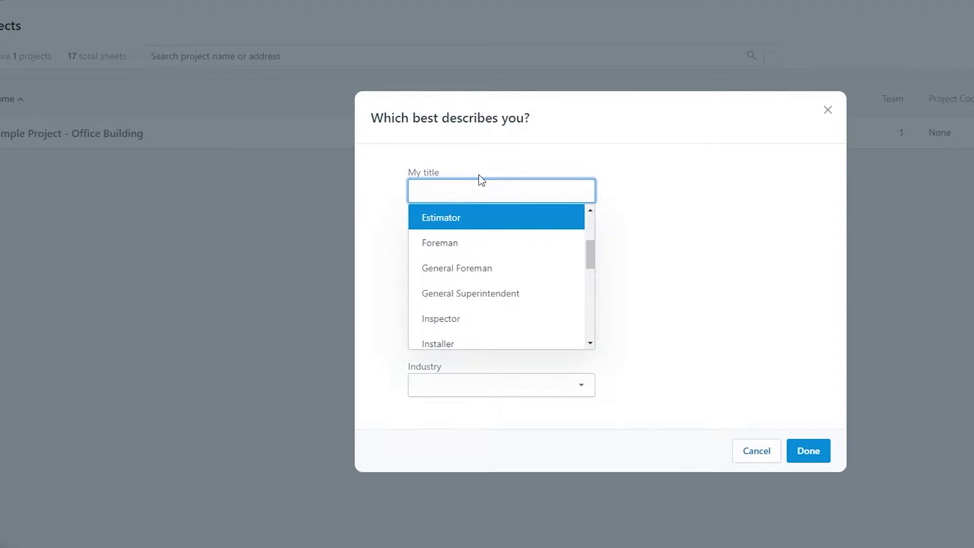
{"action": "scroll", "coordinate": [477, 253], "scroll_direction": "down", "scroll_amount": 5}
{"action": "scroll", "coordinate": [488, 315], "scroll_direction": "up", "scroll_amount": 8}
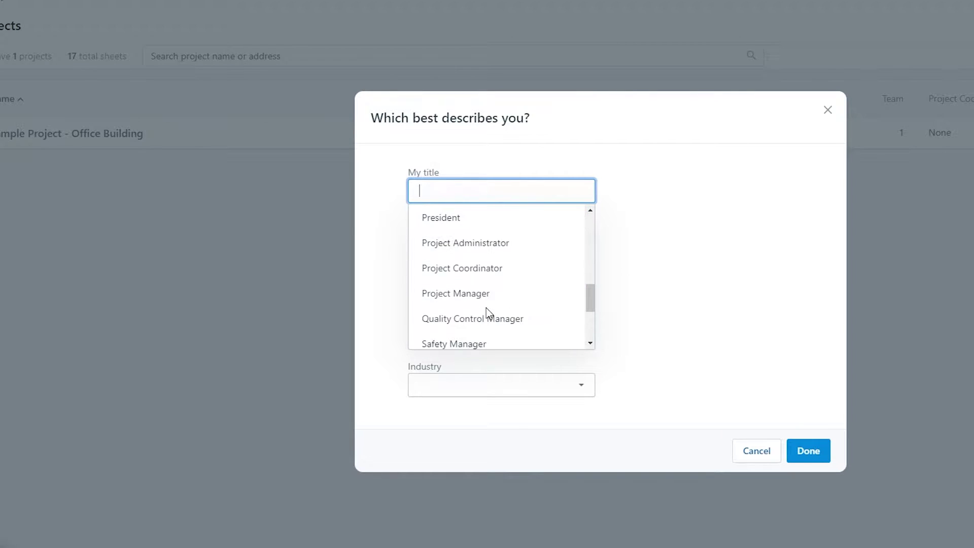
{"action": "scroll", "coordinate": [486, 309], "scroll_direction": "up", "scroll_amount": 3}
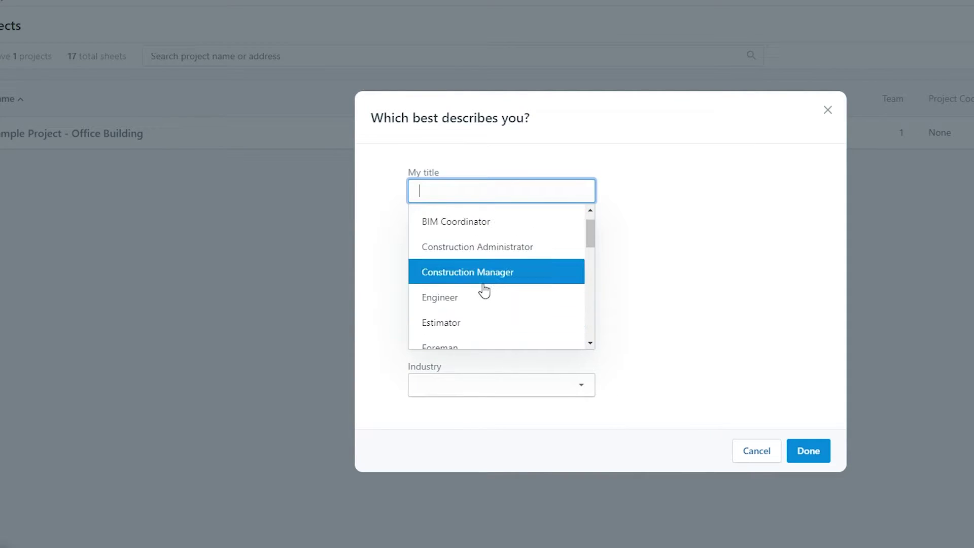
{"action": "left_click", "coordinate": [479, 219]}
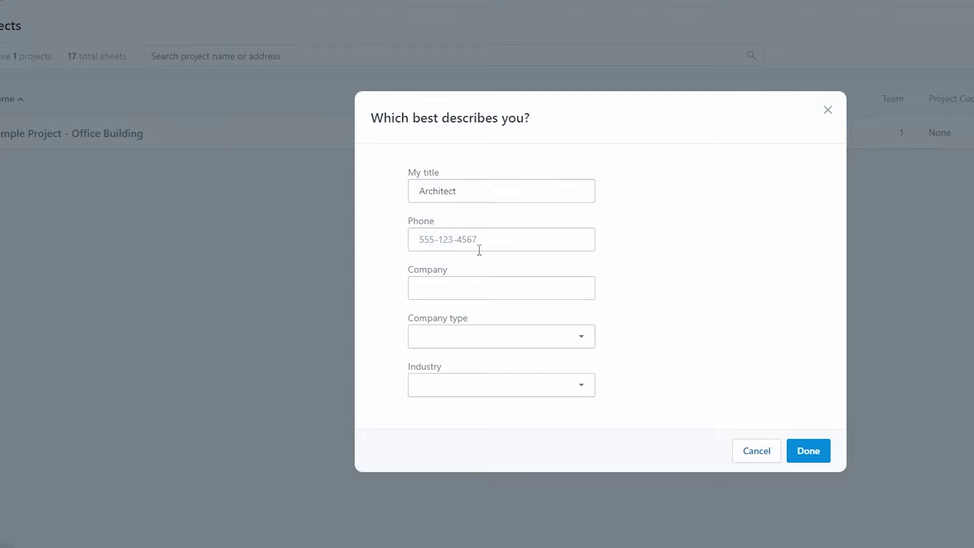
{"action": "left_click", "coordinate": [478, 249]}
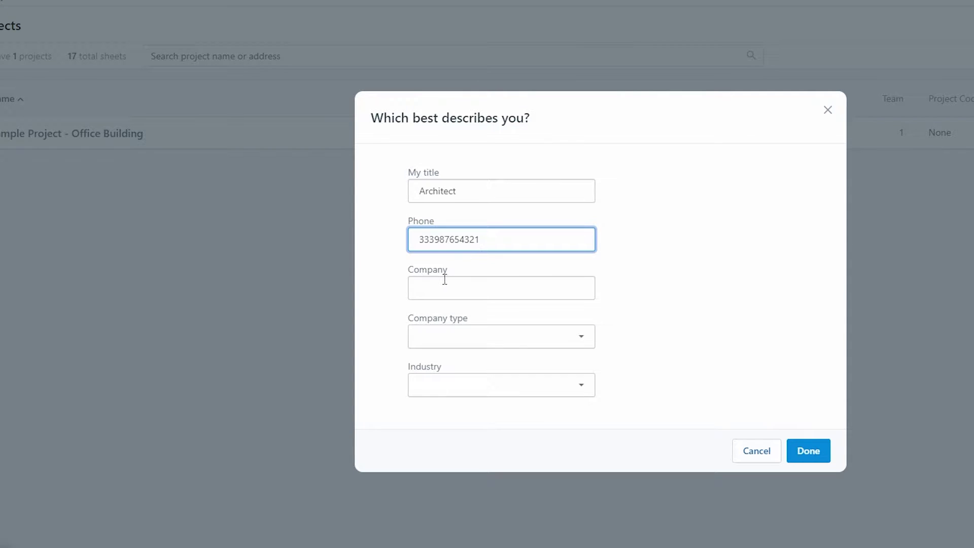
Enter the company name, choose Architect / Design, specialty Architect and industry Residential, then submit
{"action": "left_click", "coordinate": [641, 298]}
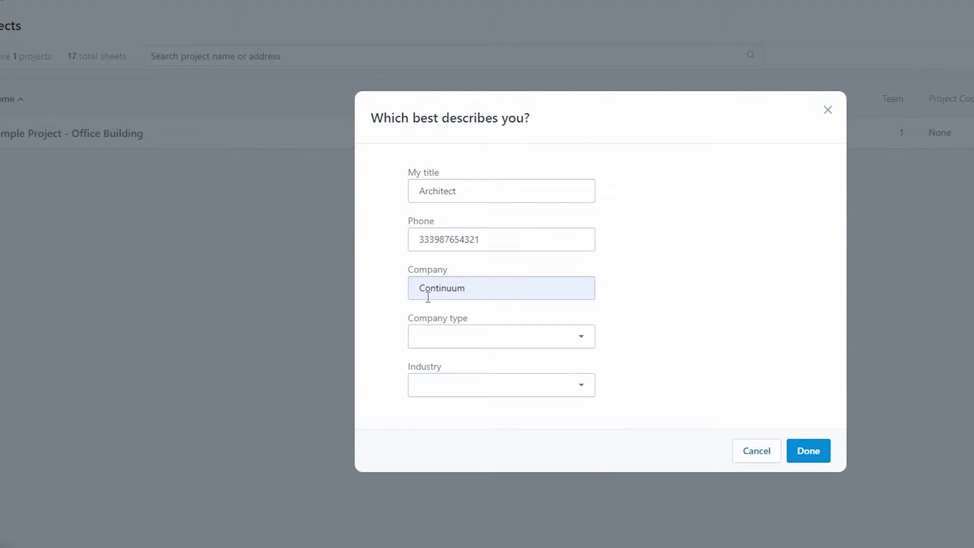
{"action": "left_click", "coordinate": [455, 346]}
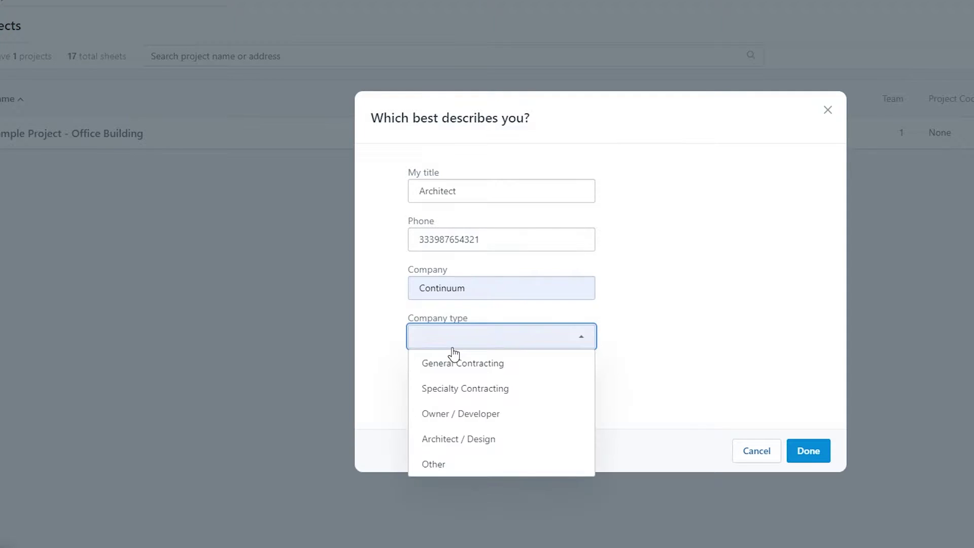
{"action": "left_click", "coordinate": [468, 449]}
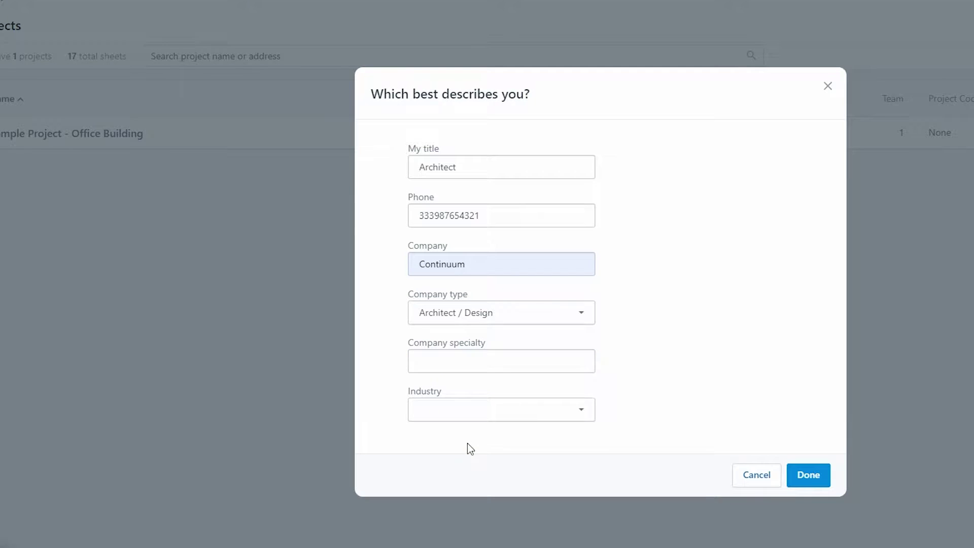
{"action": "left_click", "coordinate": [464, 368]}
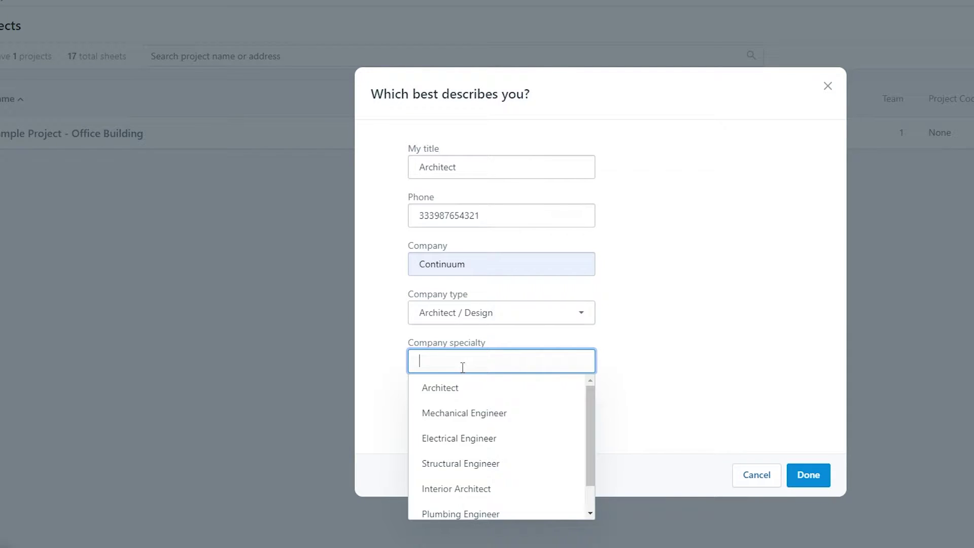
{"action": "left_click", "coordinate": [465, 400]}
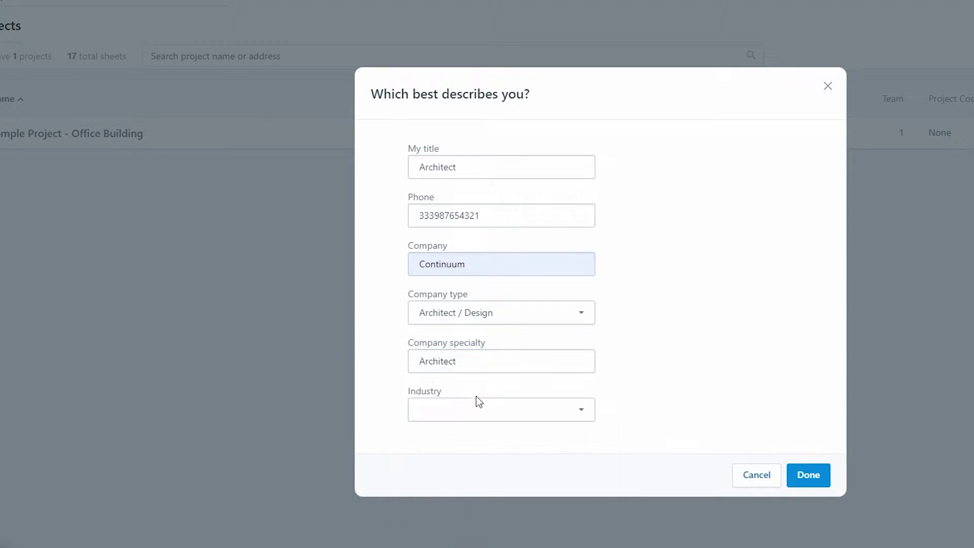
{"action": "left_click", "coordinate": [477, 416]}
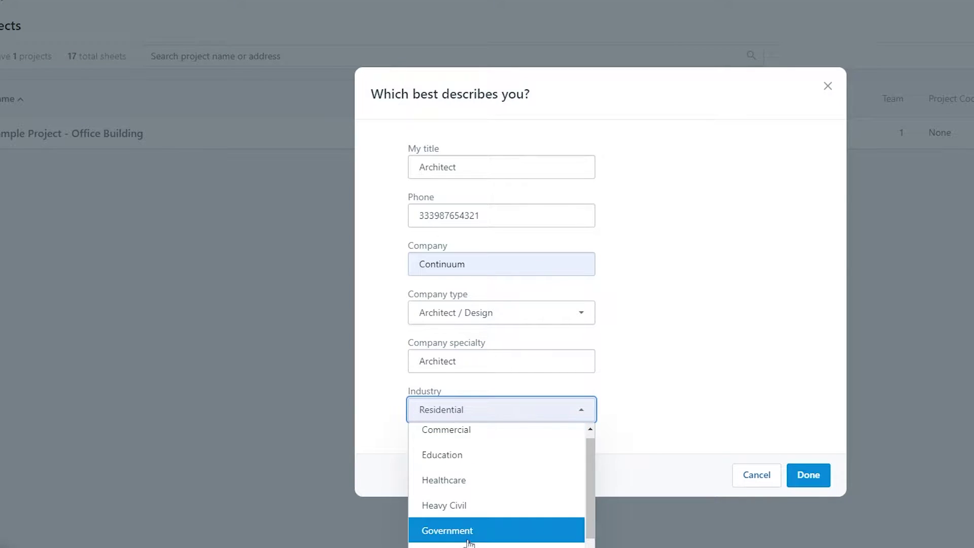
{"action": "scroll", "coordinate": [464, 538], "scroll_direction": "down", "scroll_amount": 1}
{"action": "left_click", "coordinate": [693, 417]}
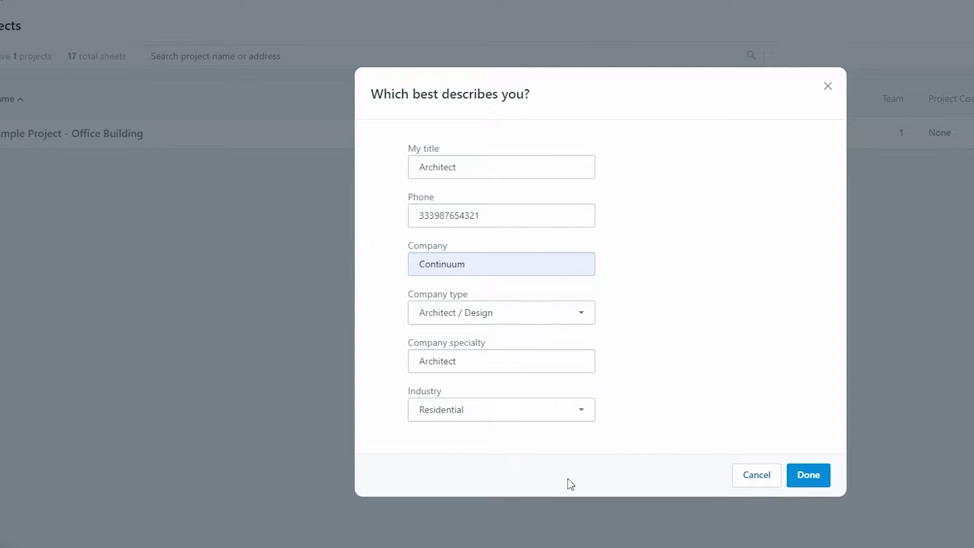
{"action": "left_click", "coordinate": [814, 477]}
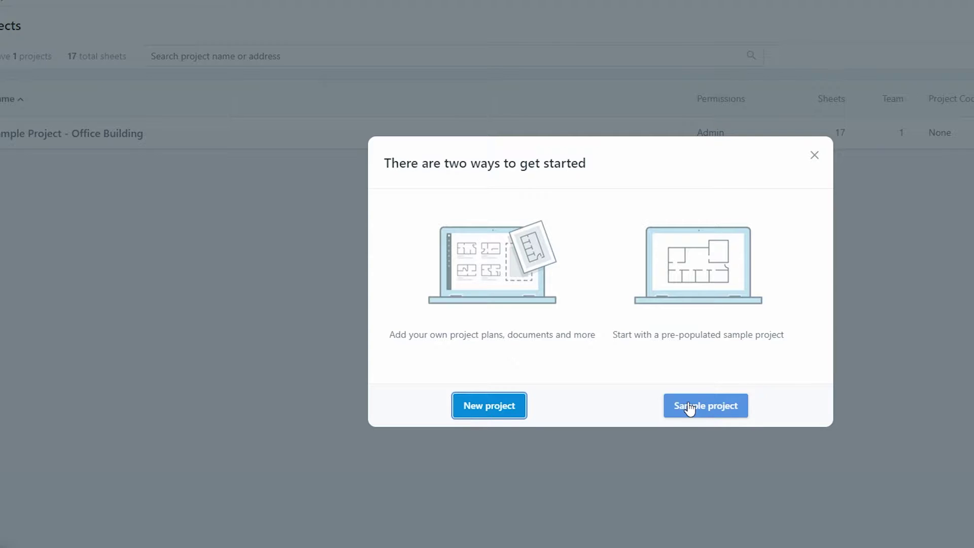
Choose the Sample project option to open the pre-populated Office Building project
{"action": "left_click", "coordinate": [693, 411]}
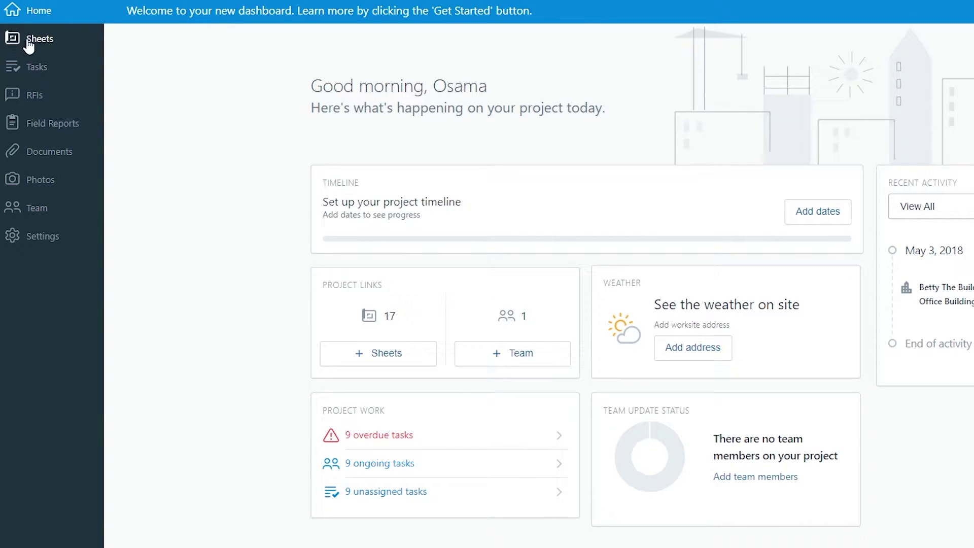
Open the sample project's Tasks list and select the two Electrical tasks, including #9
{"action": "left_click", "coordinate": [45, 74]}
{"action": "scroll", "coordinate": [312, 183], "scroll_direction": "down", "scroll_amount": 1}
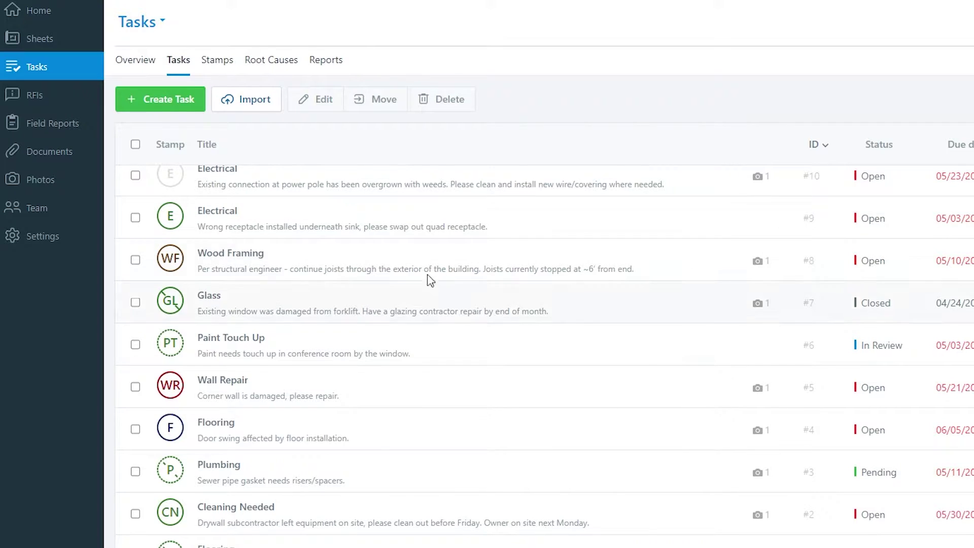
{"action": "scroll", "coordinate": [422, 237], "scroll_direction": "up", "scroll_amount": 1}
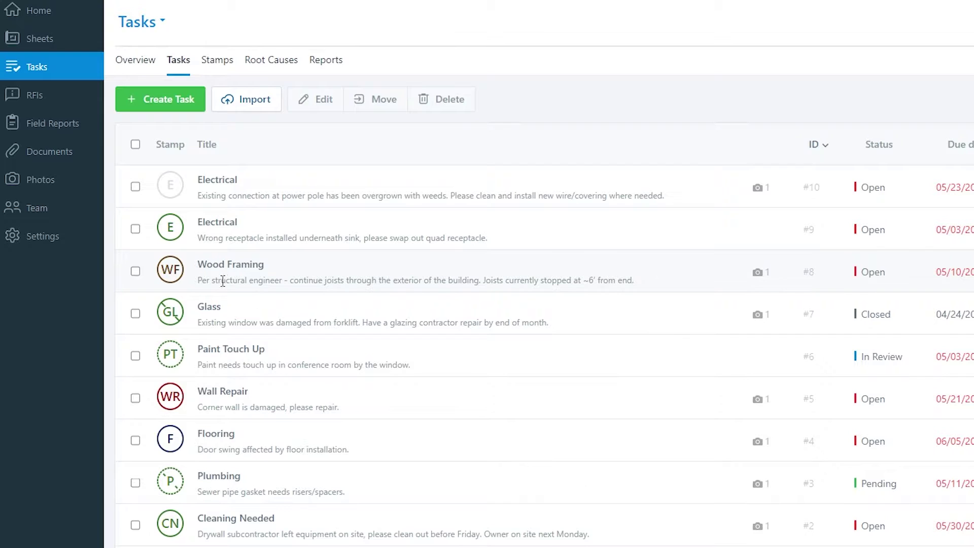
{"action": "scroll", "coordinate": [219, 349], "scroll_direction": "down", "scroll_amount": 1}
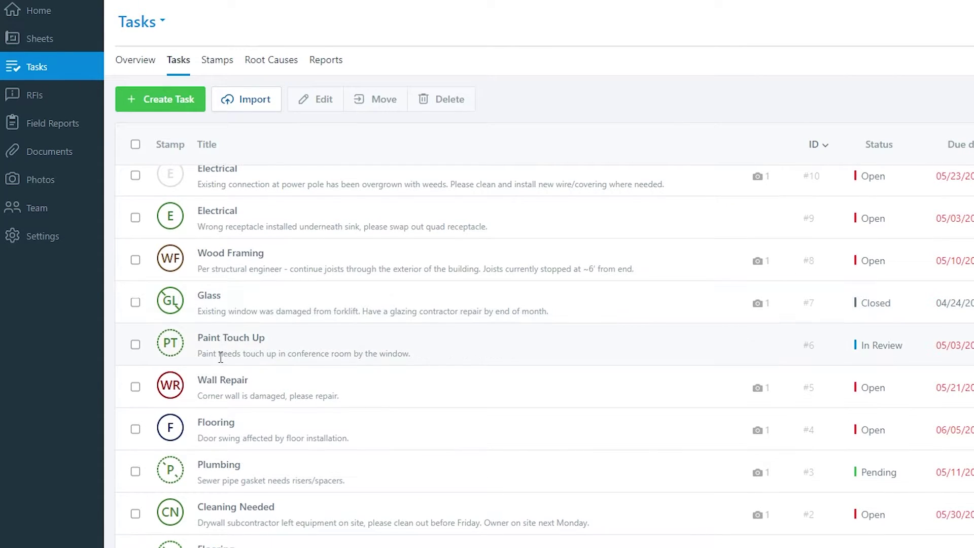
{"action": "scroll", "coordinate": [218, 244], "scroll_direction": "up", "scroll_amount": 1}
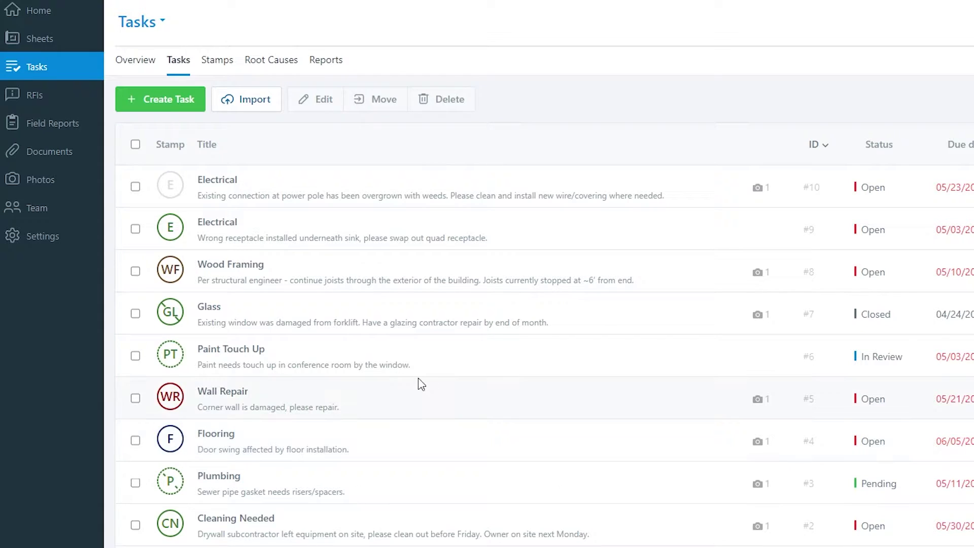
{"action": "left_click_drag", "start_coordinate": [217, 184], "coordinate": [667, 209]}
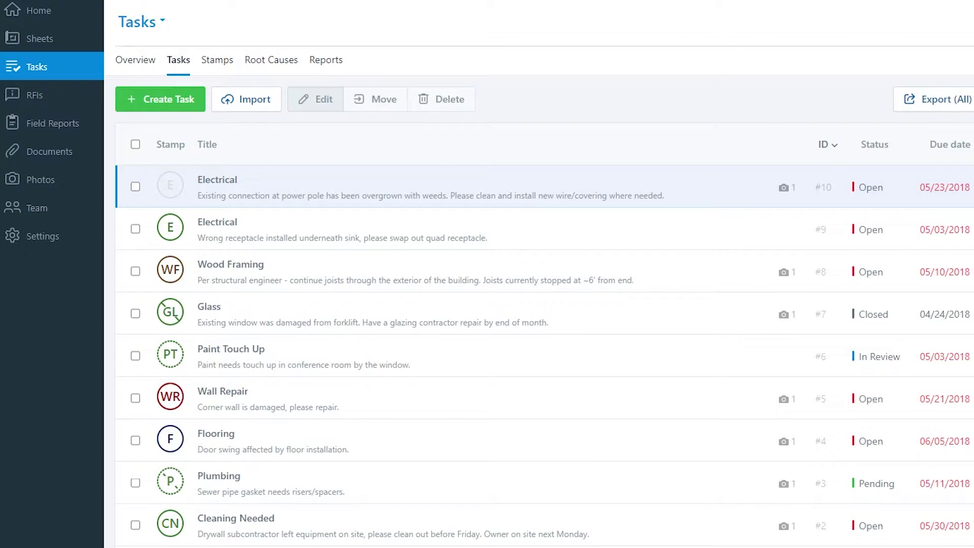
{"action": "left_click", "coordinate": [565, 246]}
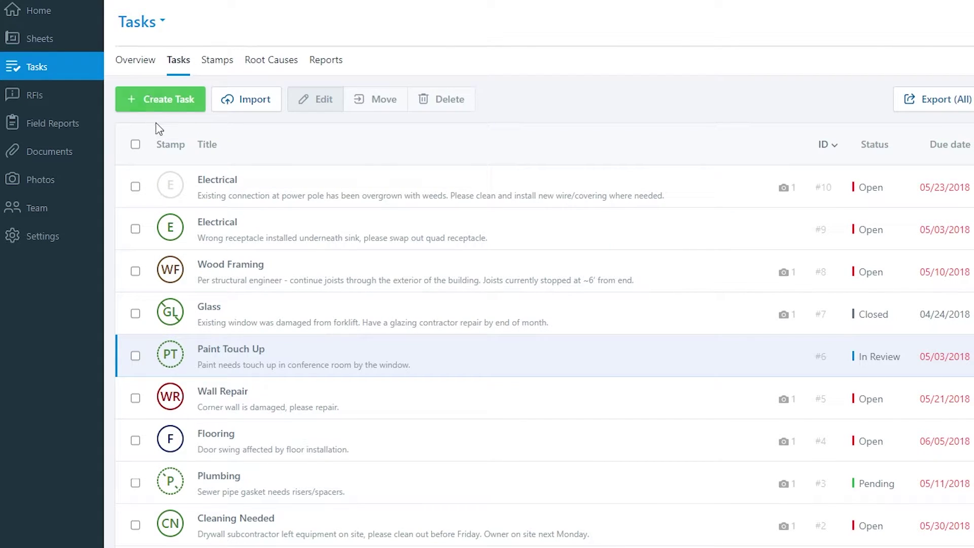
{"action": "left_click", "coordinate": [151, 109]}
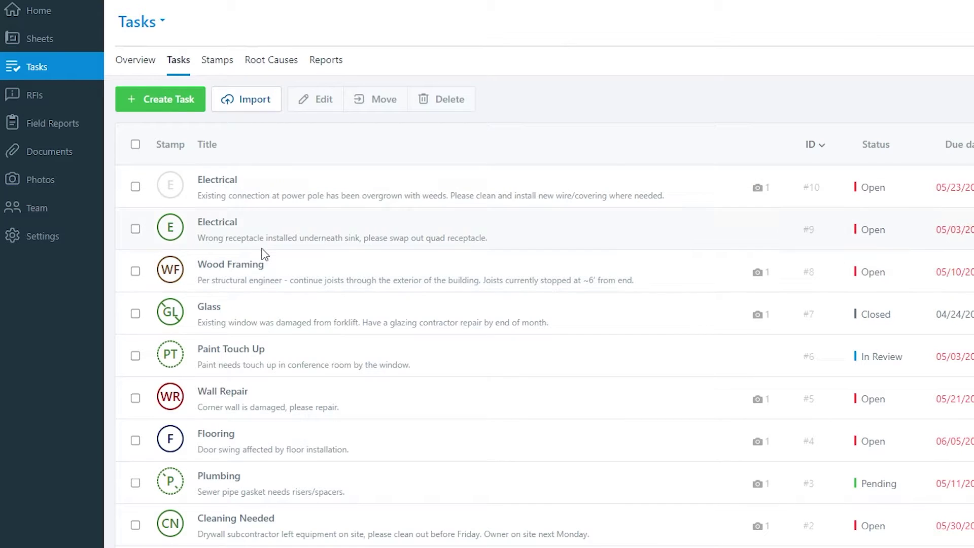
Switch to the Stamps tab and scroll from Wood Framing through Paint Touch Up
{"action": "left_click", "coordinate": [217, 62]}
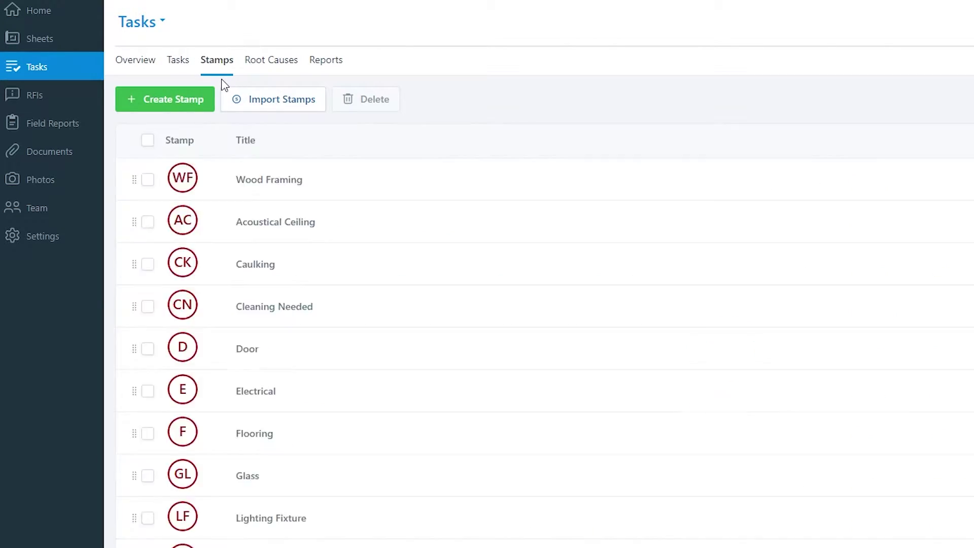
{"action": "scroll", "coordinate": [269, 184], "scroll_direction": "down", "scroll_amount": 2}
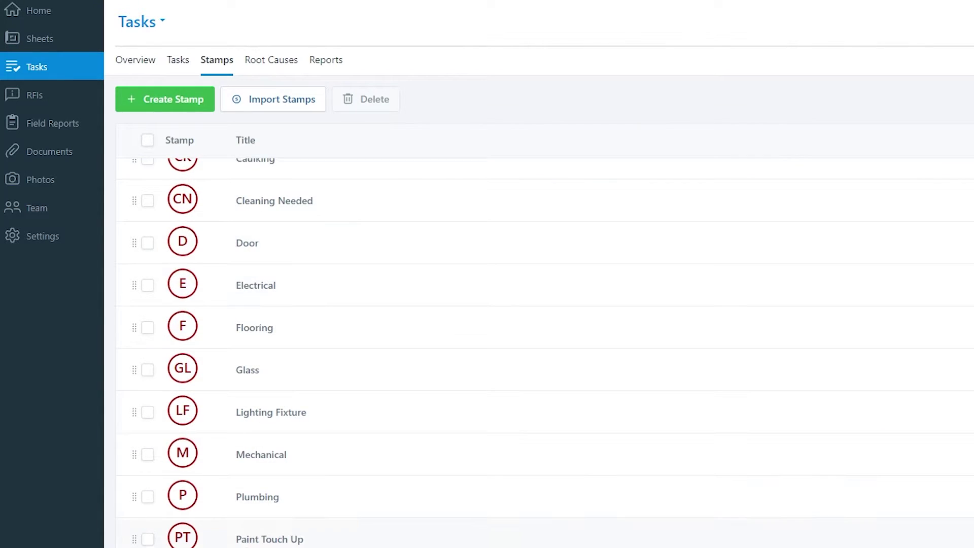
{"action": "scroll", "coordinate": [284, 389], "scroll_direction": "up", "scroll_amount": 2}
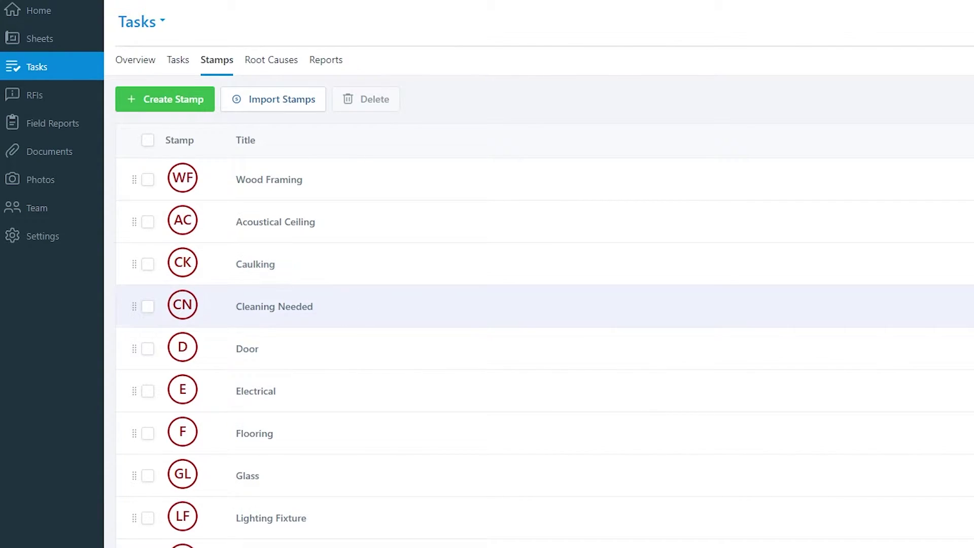
{"action": "scroll", "coordinate": [481, 463], "scroll_direction": "down", "scroll_amount": 2}
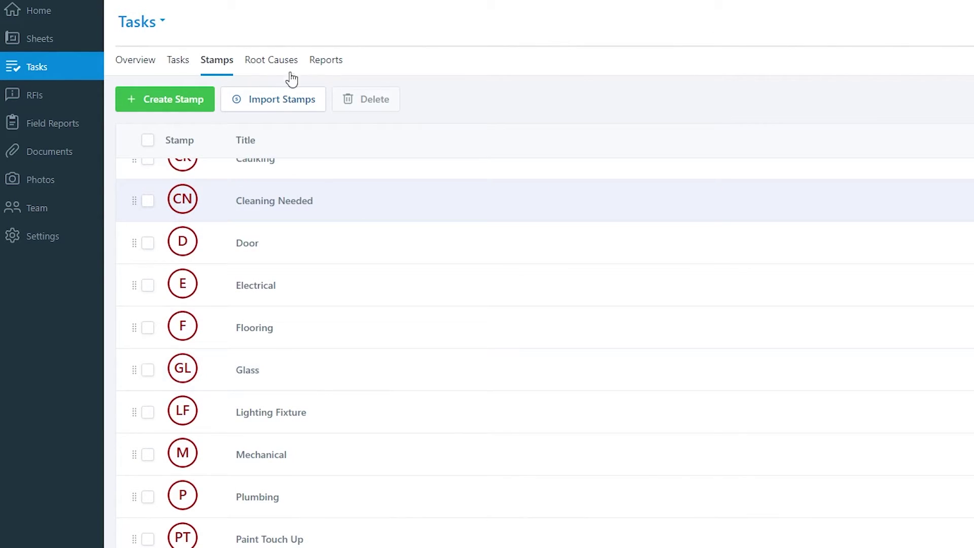
Switch to the Tasks Overview and scroll through the task list counts and status charts
{"action": "left_click", "coordinate": [150, 63]}
{"action": "scroll", "coordinate": [187, 263], "scroll_direction": "down", "scroll_amount": 4}
{"action": "scroll", "coordinate": [190, 266], "scroll_direction": "up", "scroll_amount": 2}
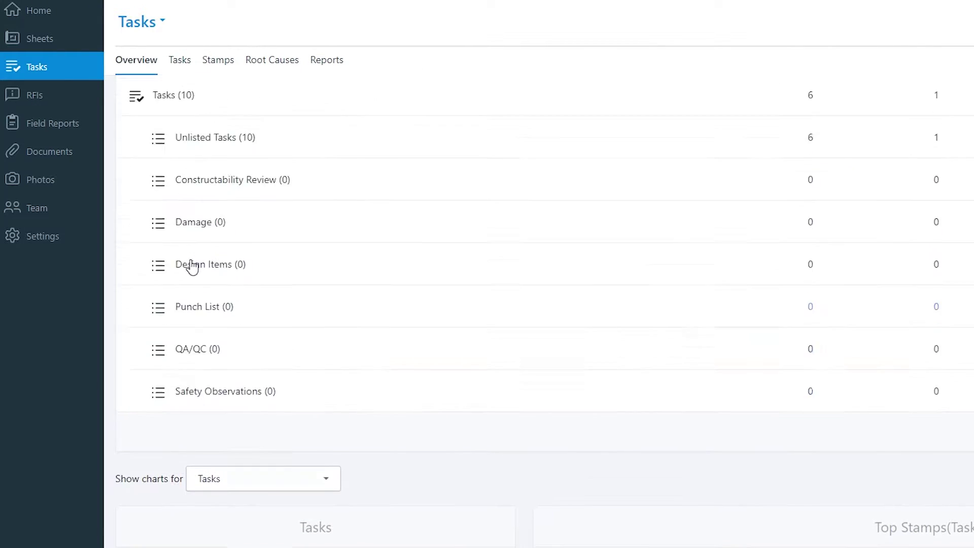
{"action": "scroll", "coordinate": [194, 268], "scroll_direction": "down", "scroll_amount": 2}
{"action": "scroll", "coordinate": [194, 268], "scroll_direction": "up", "scroll_amount": 3}
{"action": "scroll", "coordinate": [390, 285], "scroll_direction": "down", "scroll_amount": 10}
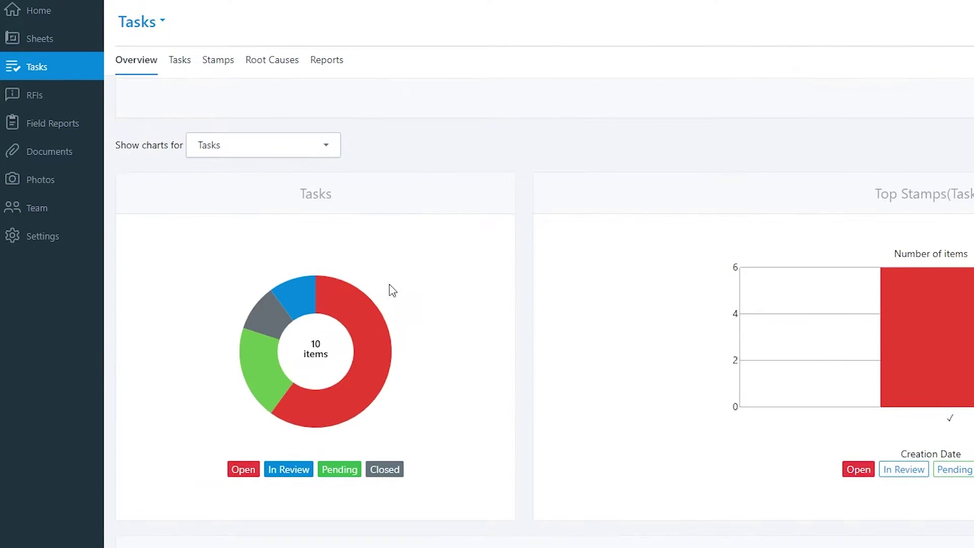
{"action": "scroll", "coordinate": [446, 394], "scroll_direction": "up", "scroll_amount": 3}
{"action": "scroll", "coordinate": [934, 491], "scroll_direction": "down", "scroll_amount": 5}
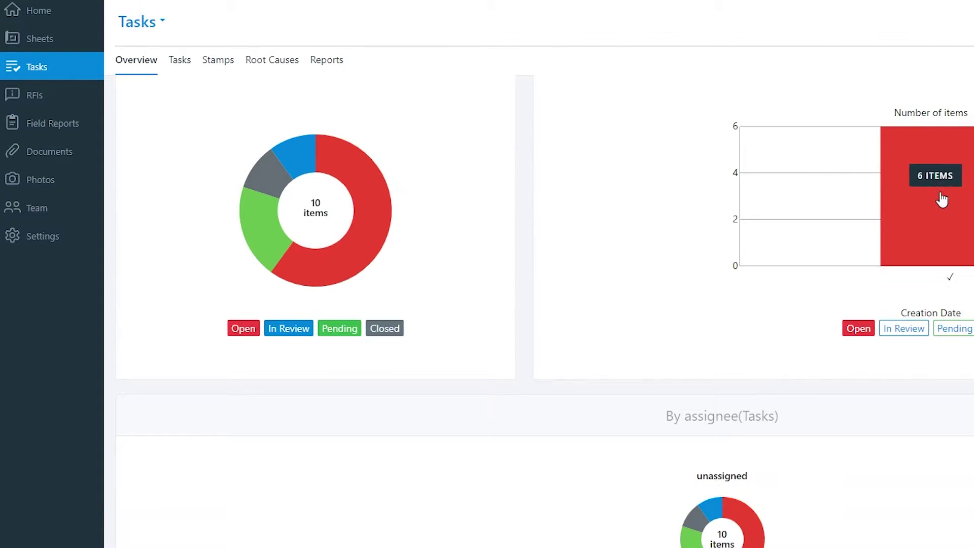
{"action": "scroll", "coordinate": [735, 397], "scroll_direction": "down", "scroll_amount": 3}
{"action": "scroll", "coordinate": [547, 509], "scroll_direction": "up", "scroll_amount": 14}
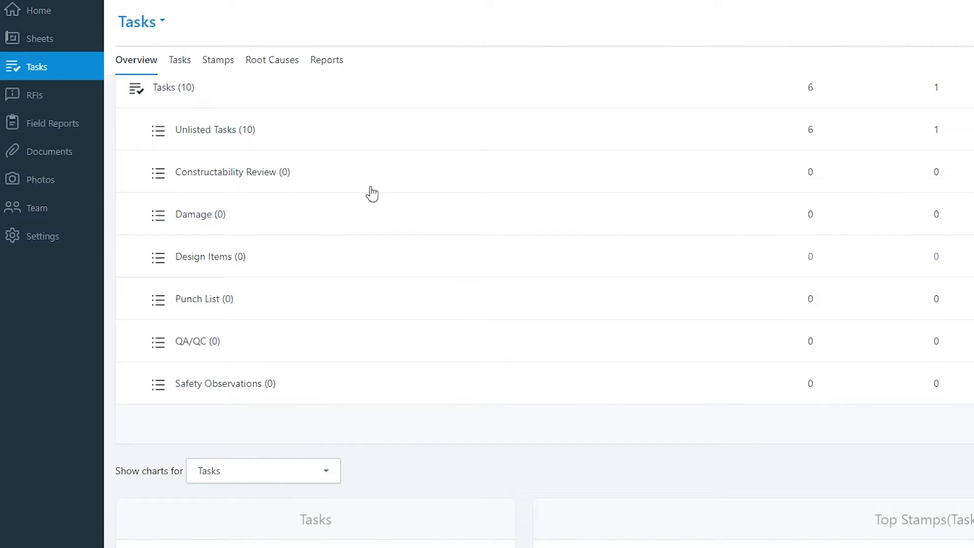
{"action": "left_click", "coordinate": [77, 131]}
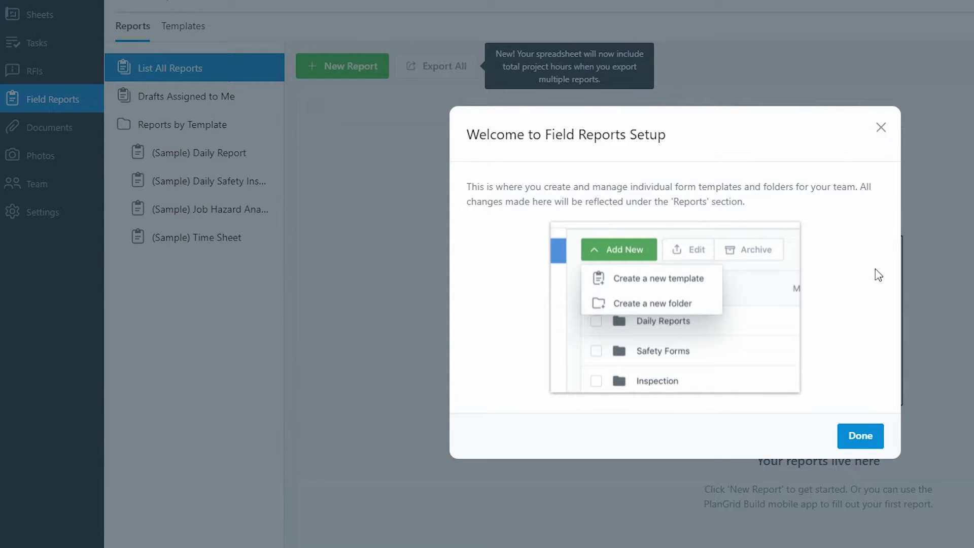
Dismiss the Field Reports welcome and open the (Sample) Daily Report template's reports page
{"action": "left_click", "coordinate": [859, 445]}
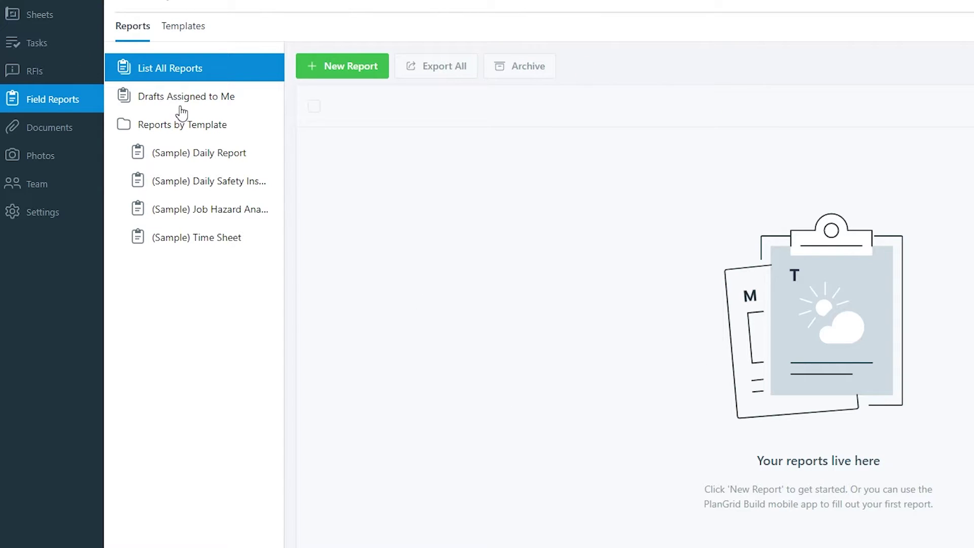
{"action": "left_click", "coordinate": [186, 158]}
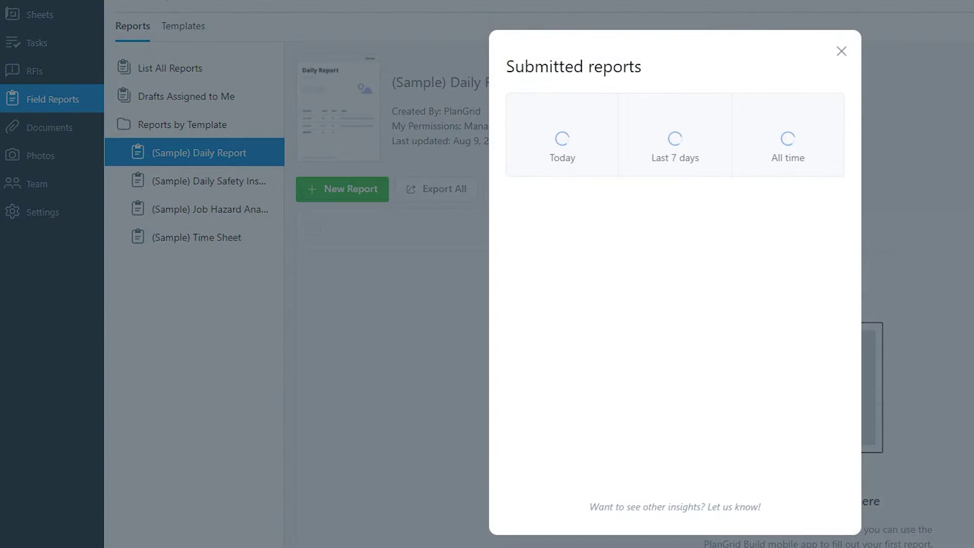
{"action": "left_click", "coordinate": [358, 126]}
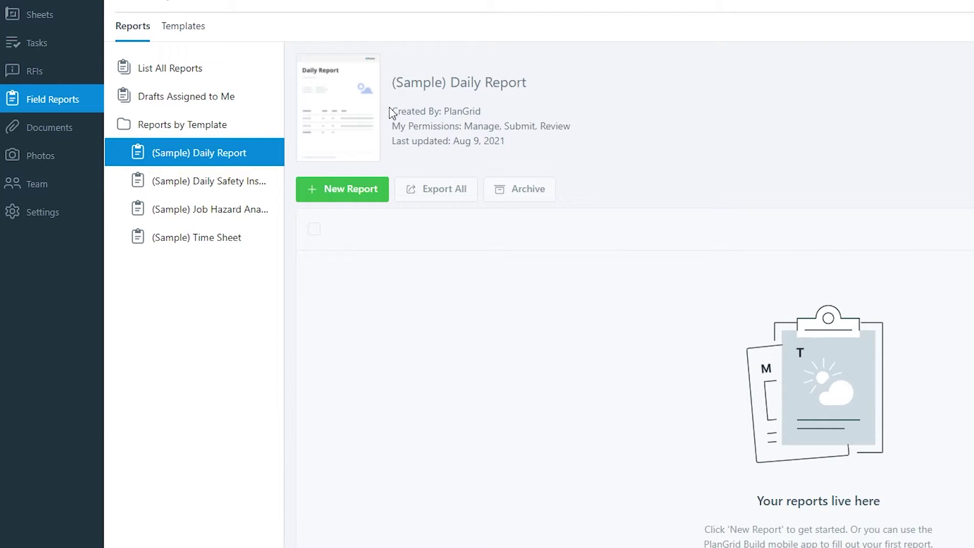
{"action": "left_click_drag", "start_coordinate": [445, 111], "coordinate": [496, 115]}
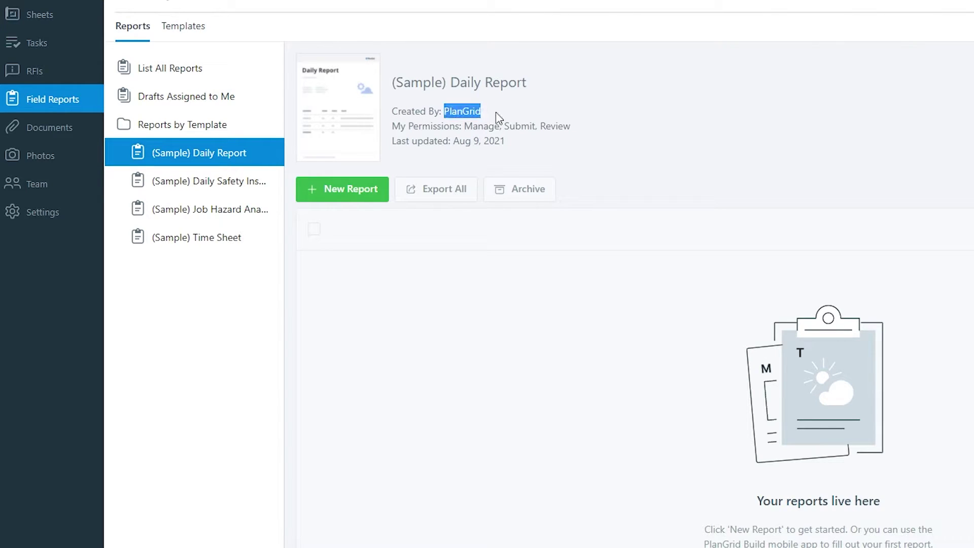
{"action": "left_click", "coordinate": [574, 135]}
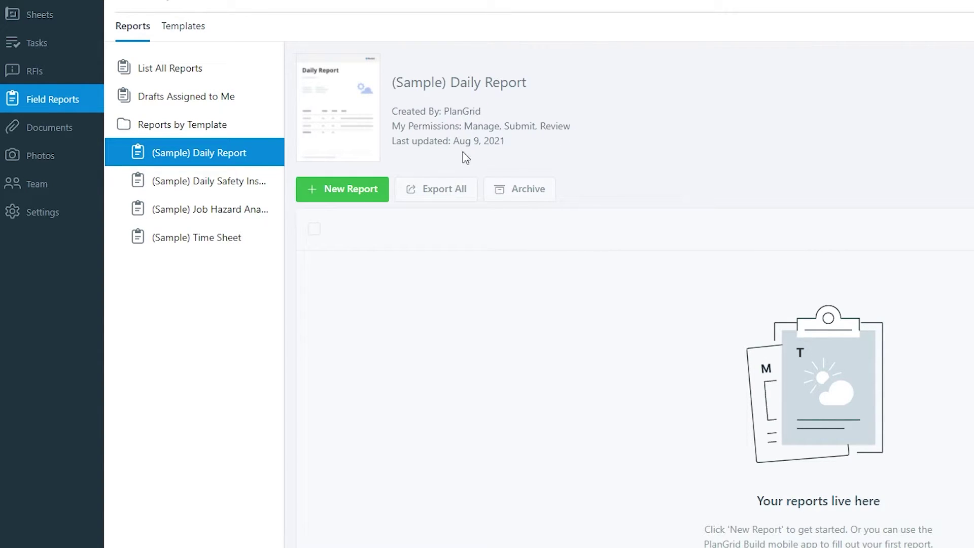
{"action": "left_click", "coordinate": [213, 124]}
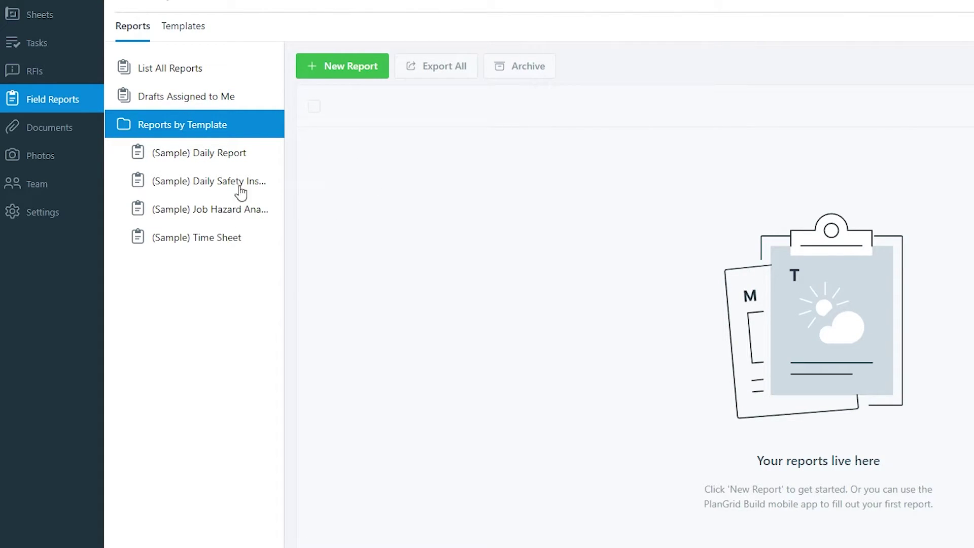
{"action": "left_click", "coordinate": [212, 160]}
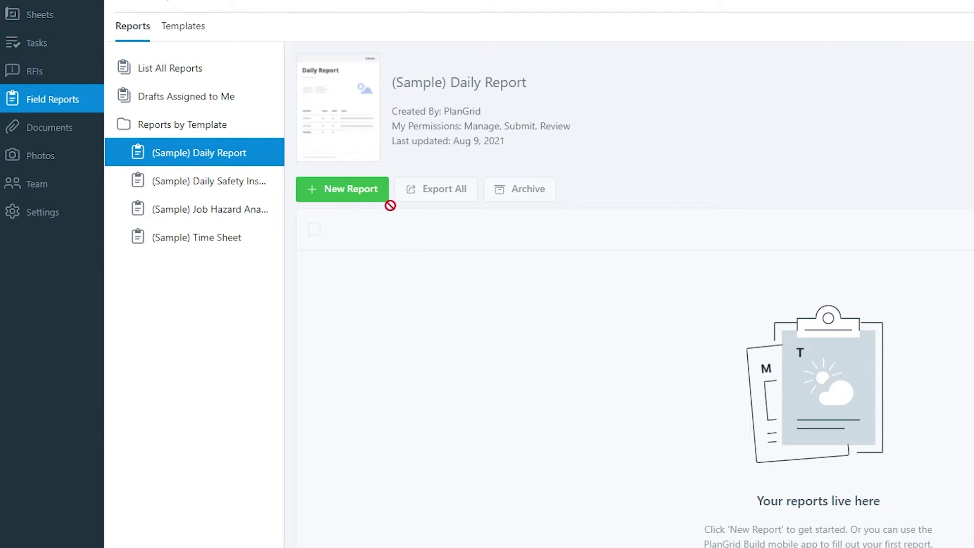
Create a new (Sample) Daily Report draft and cancel an empty Work Log entry
{"action": "left_click", "coordinate": [363, 197]}
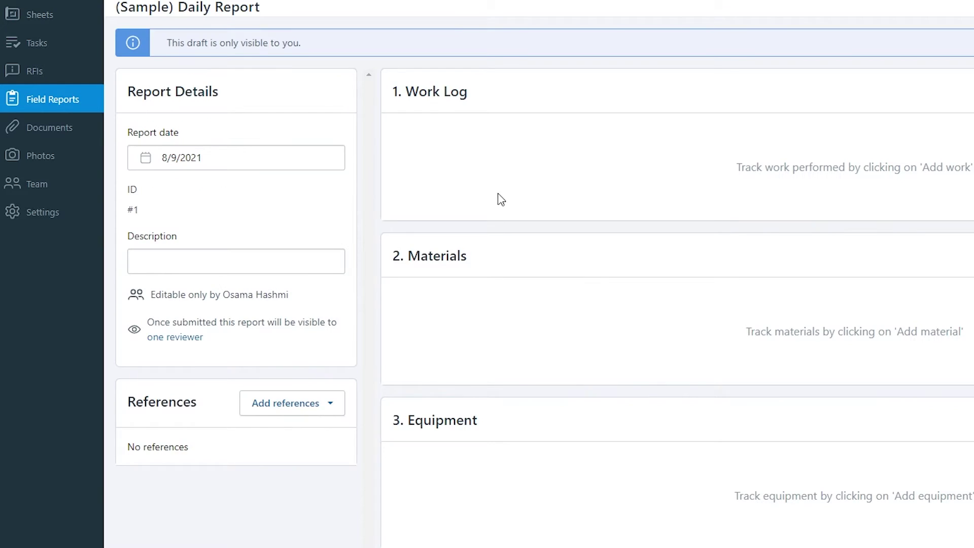
{"action": "scroll", "coordinate": [547, 205], "scroll_direction": "down", "scroll_amount": 5}
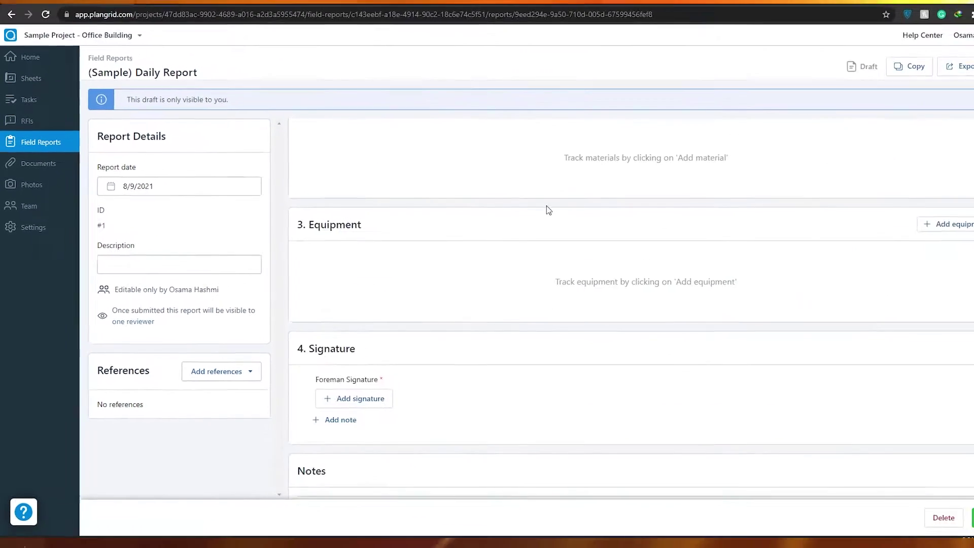
{"action": "scroll", "coordinate": [355, 357], "scroll_direction": "up", "scroll_amount": 5}
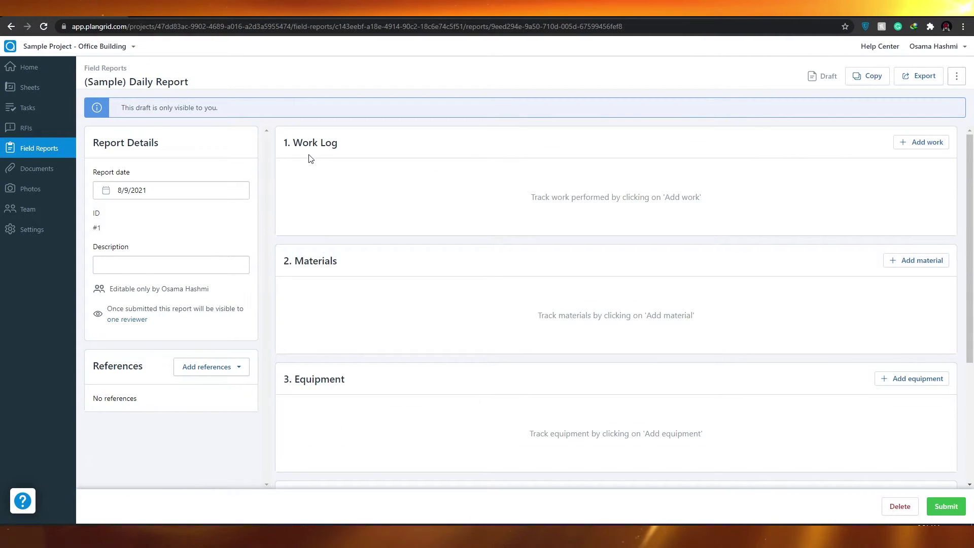
{"action": "left_click_drag", "start_coordinate": [290, 143], "coordinate": [340, 154]}
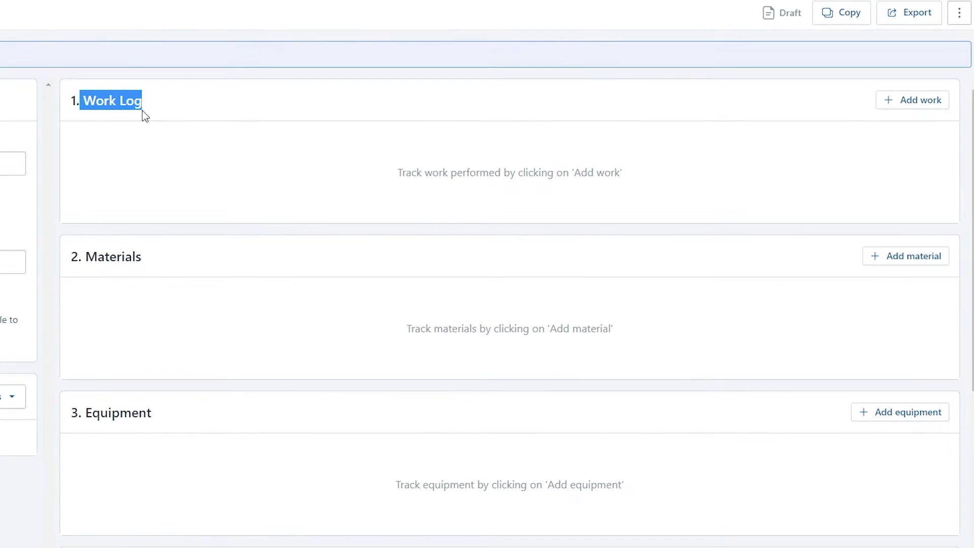
{"action": "left_click", "coordinate": [914, 144]}
{"action": "left_click", "coordinate": [906, 104]}
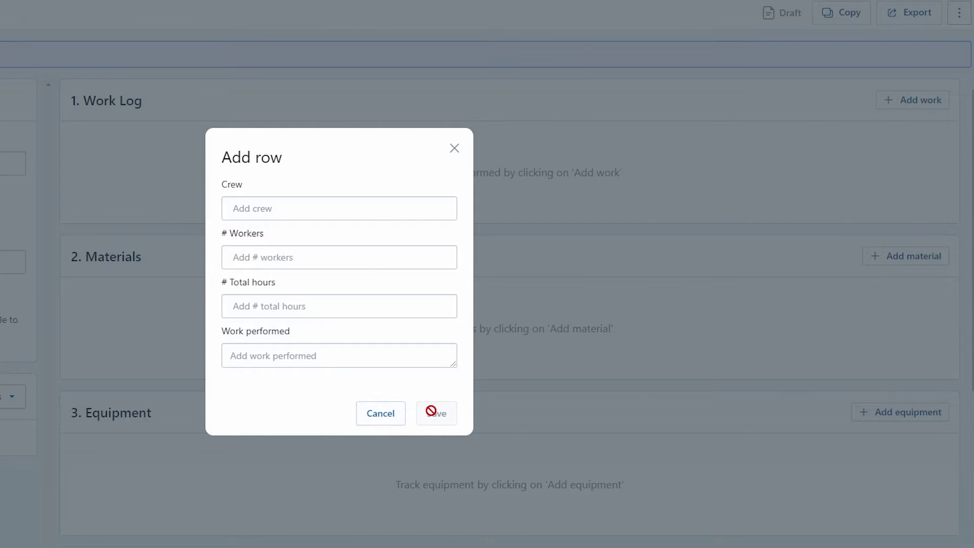
{"action": "left_click", "coordinate": [371, 419]}
Open and cancel a Materials entry, leaving the Materials section empty
{"action": "scroll", "coordinate": [373, 180], "scroll_direction": "down", "scroll_amount": 3}
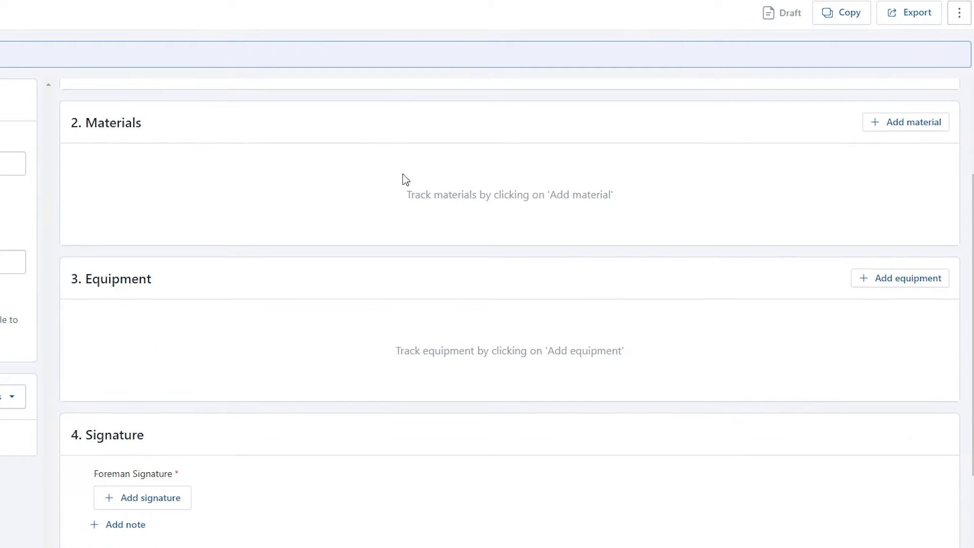
{"action": "left_click", "coordinate": [893, 127]}
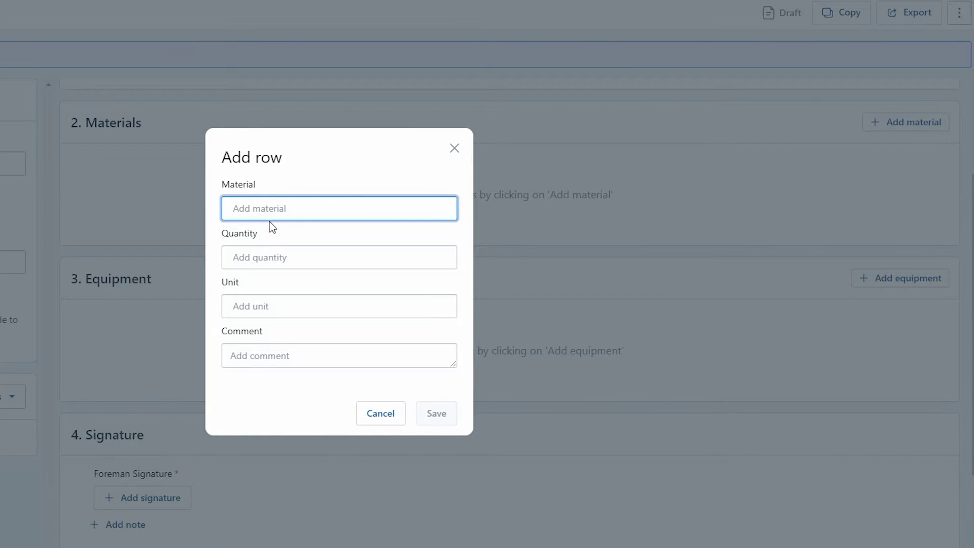
{"action": "left_click", "coordinate": [394, 413]}
{"action": "scroll", "coordinate": [339, 174], "scroll_direction": "up", "scroll_amount": 1}
{"action": "scroll", "coordinate": [339, 190], "scroll_direction": "down", "scroll_amount": 1}
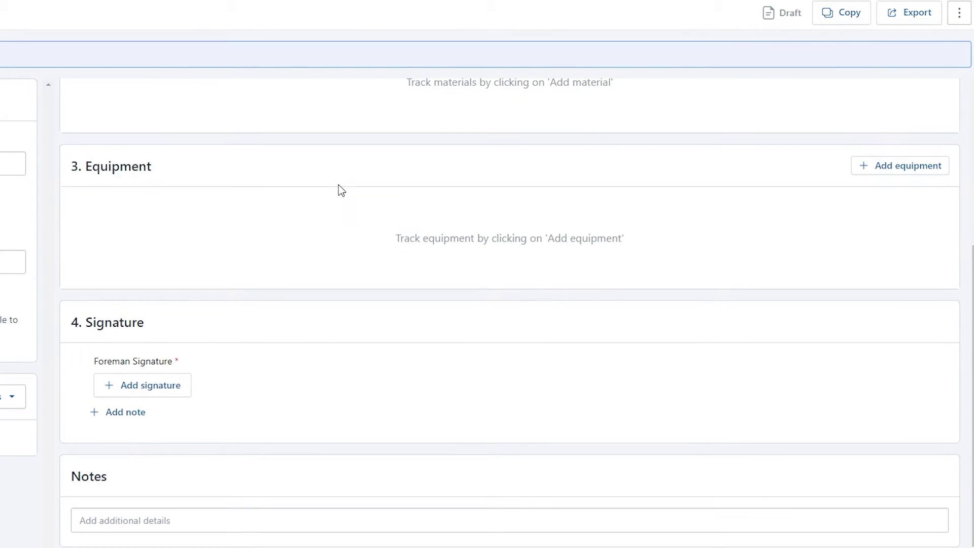
{"action": "scroll", "coordinate": [185, 178], "scroll_direction": "up", "scroll_amount": 3}
{"action": "scroll", "coordinate": [139, 304], "scroll_direction": "down", "scroll_amount": 3}
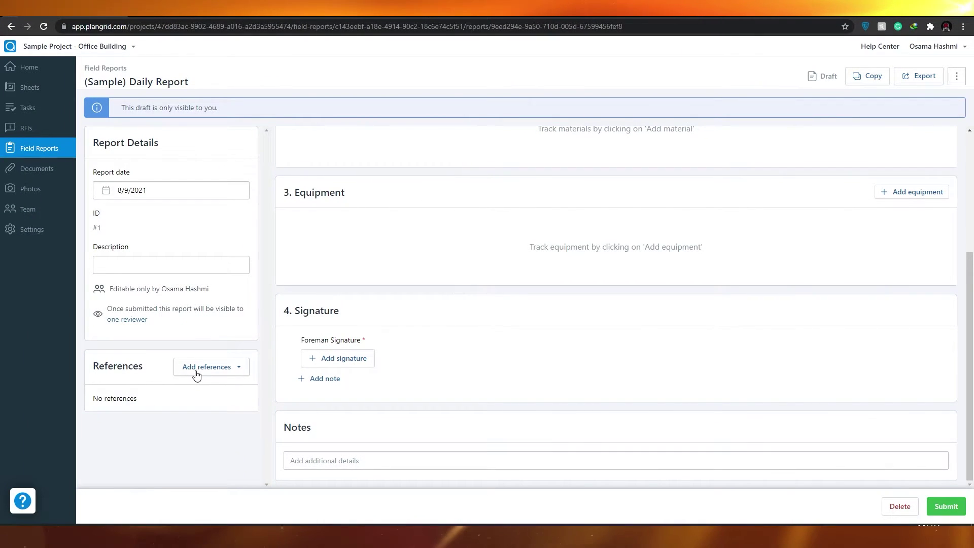
{"action": "left_click", "coordinate": [202, 366]}
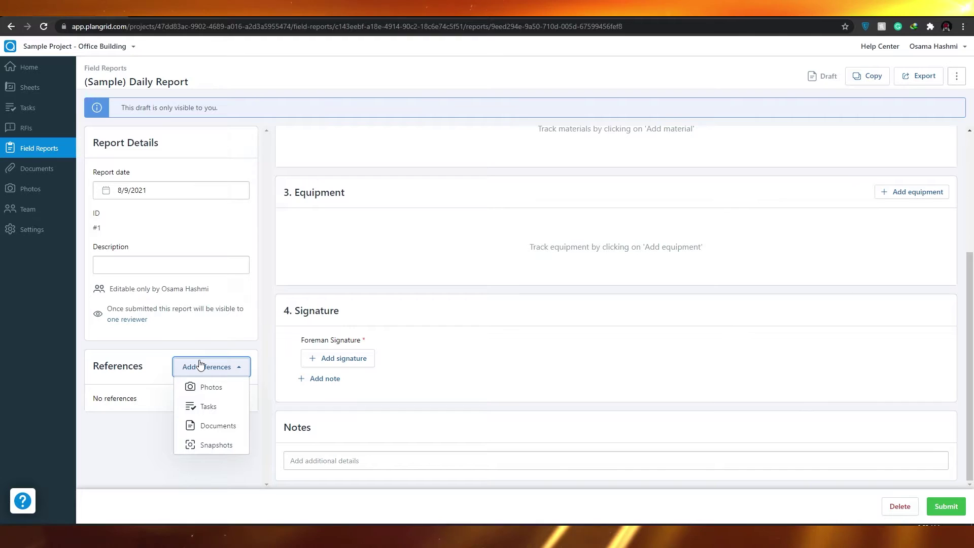
{"action": "left_click", "coordinate": [200, 365]}
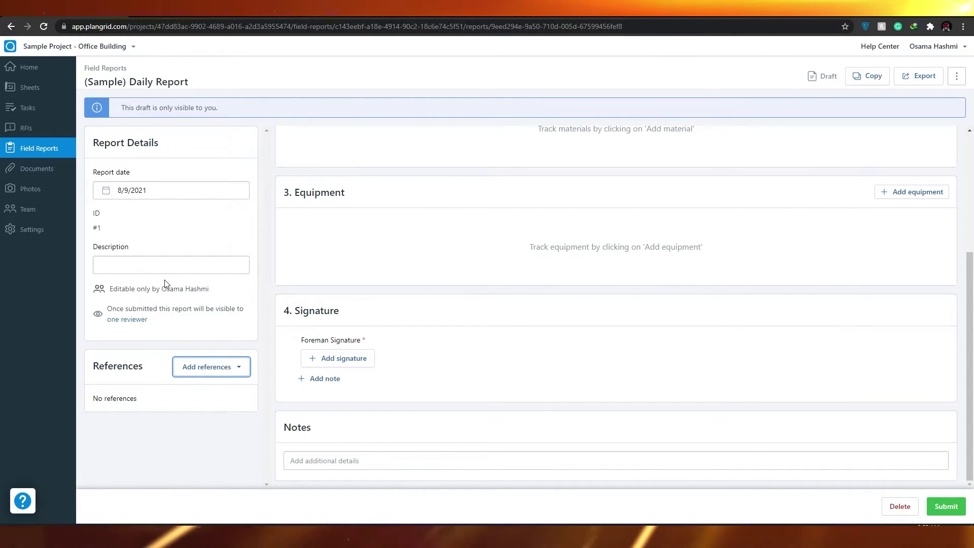
{"action": "scroll", "coordinate": [765, 449], "scroll_direction": "up", "scroll_amount": 4}
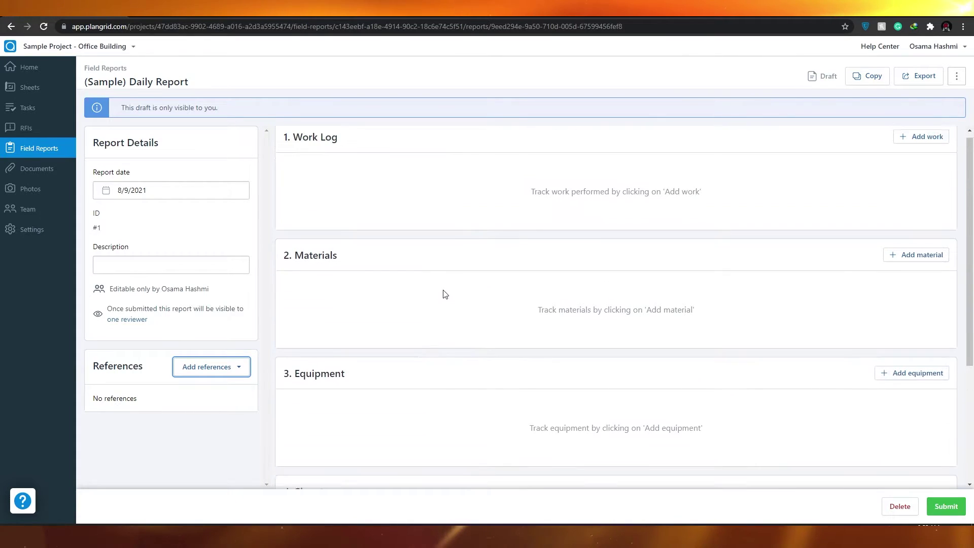
{"action": "scroll", "coordinate": [528, 311], "scroll_direction": "down", "scroll_amount": 4}
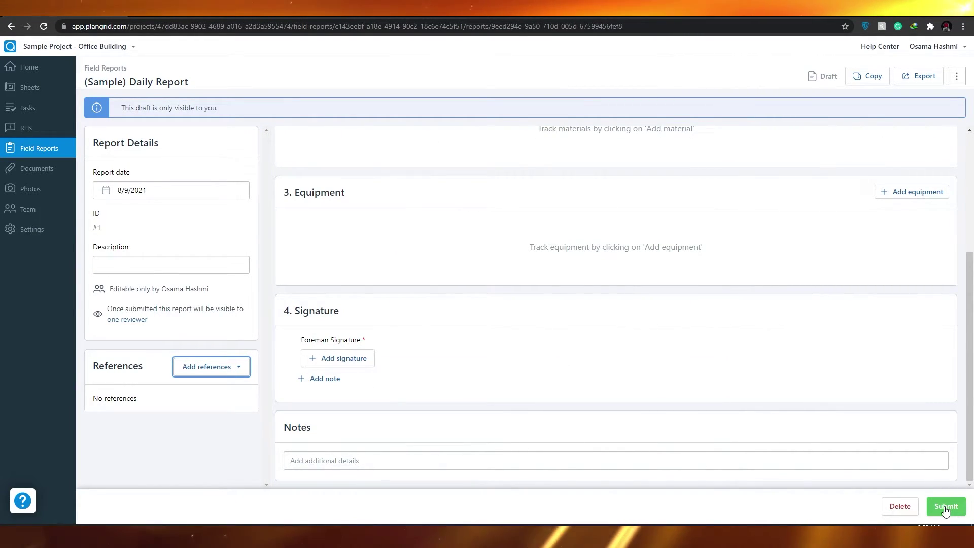
{"action": "scroll", "coordinate": [608, 242], "scroll_direction": "up", "scroll_amount": 3}
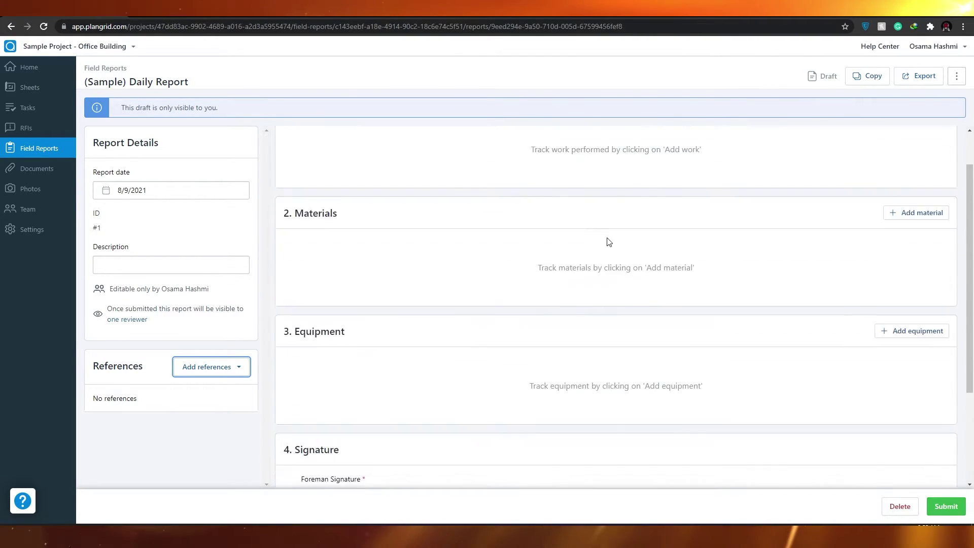
{"action": "left_click", "coordinate": [49, 152]}
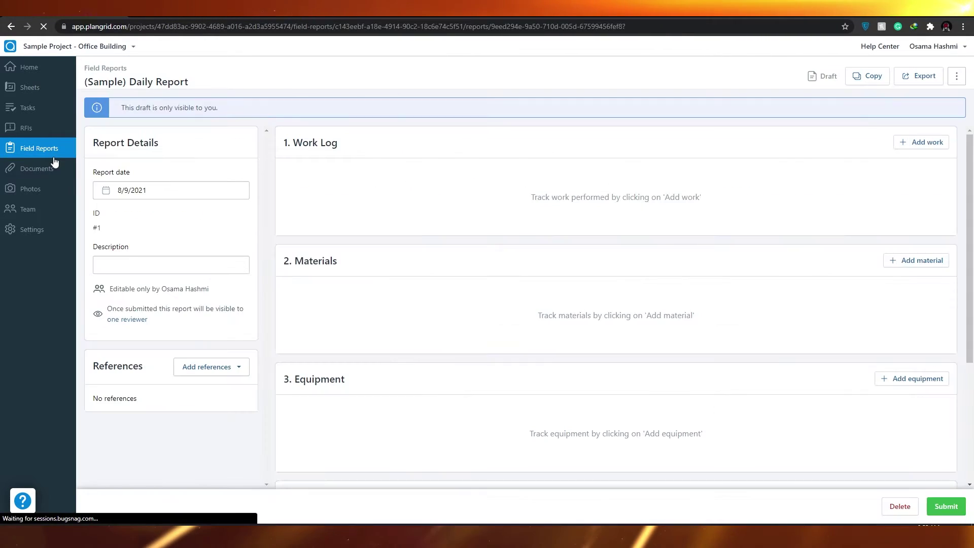
Open the Team page listing the project's members
{"action": "left_click", "coordinate": [31, 210]}
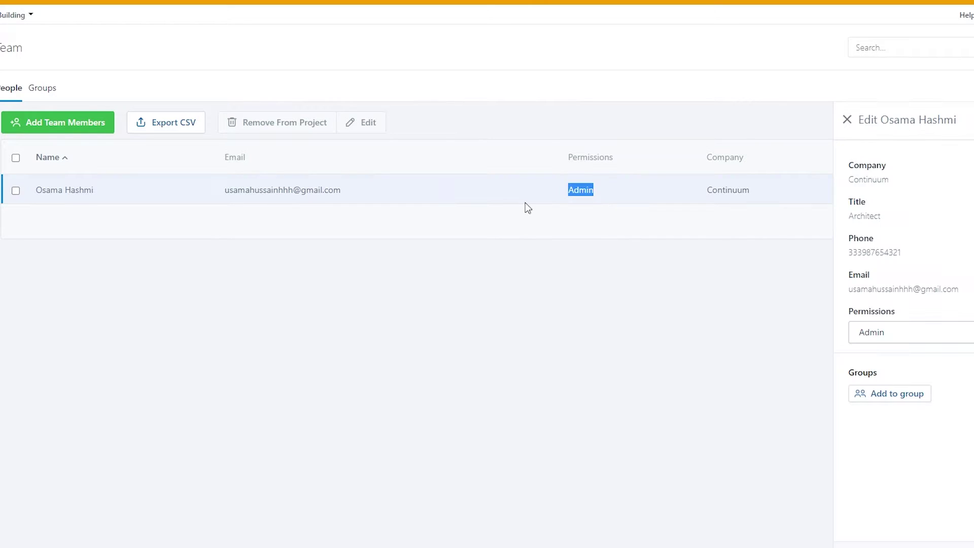
Add a member by pasted e-mail, fixing its domain typo, with Collaborator permission
{"action": "left_click", "coordinate": [79, 125]}
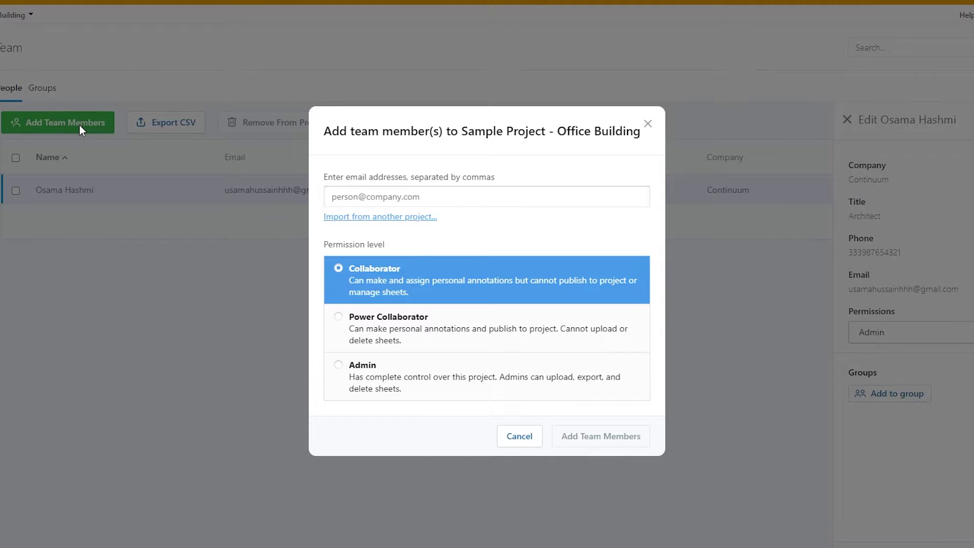
{"action": "left_click", "coordinate": [72, 151]}
{"action": "left_click", "coordinate": [72, 128]}
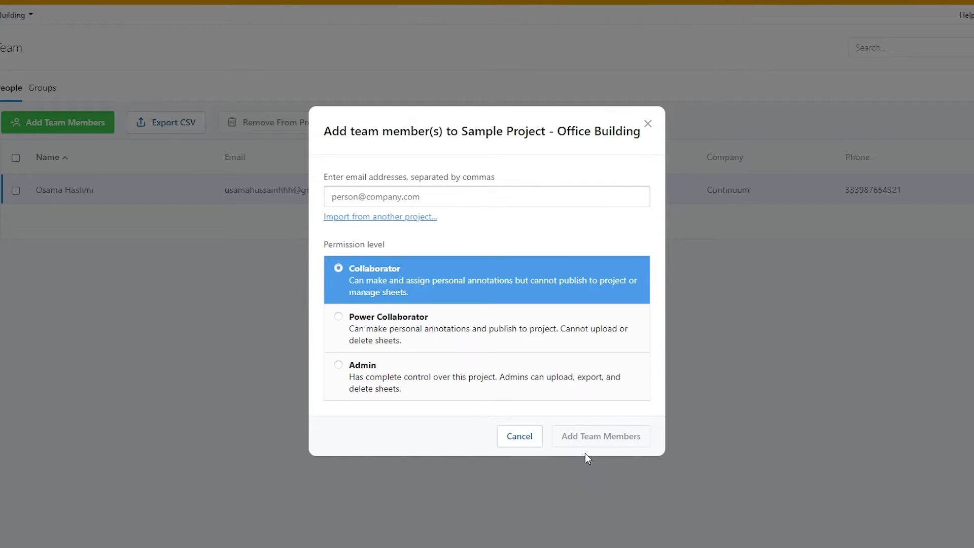
{"action": "left_click", "coordinate": [351, 197]}
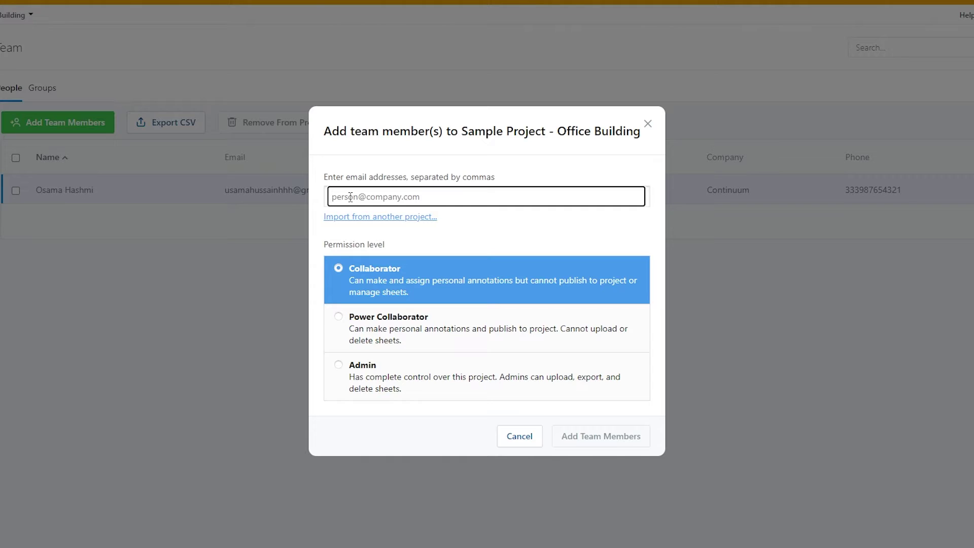
{"action": "key", "text": "ctrl+v"}
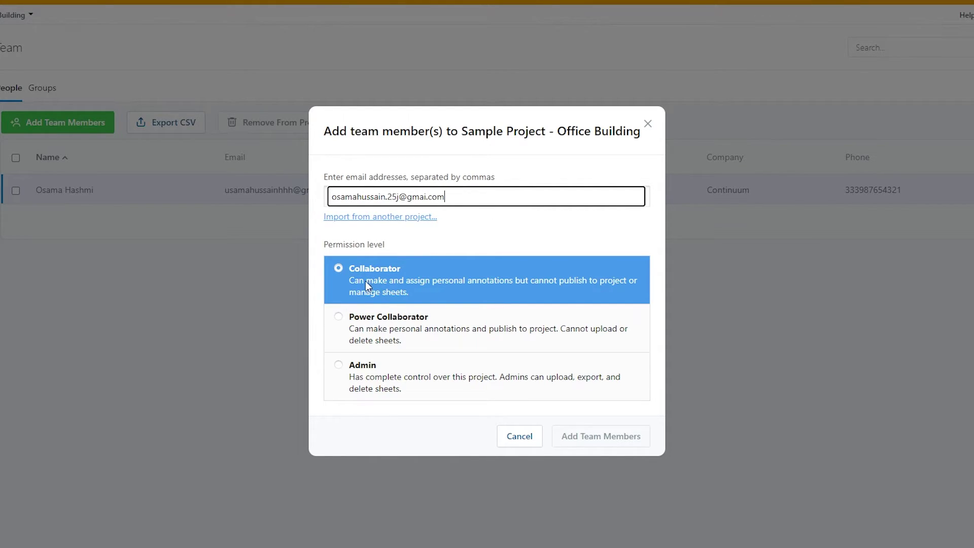
{"action": "key", "text": "Left"}
{"action": "key", "text": "Left"}
{"action": "key", "text": "Left"}
{"action": "key", "text": "Left"}
{"action": "type", "text": "l"}
{"action": "key", "text": "Tab"}
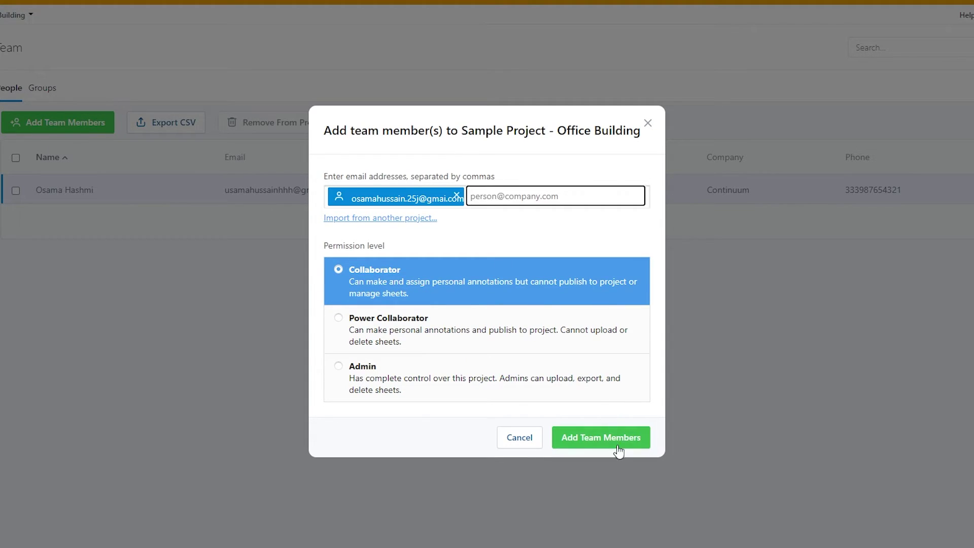
{"action": "left_click", "coordinate": [614, 441]}
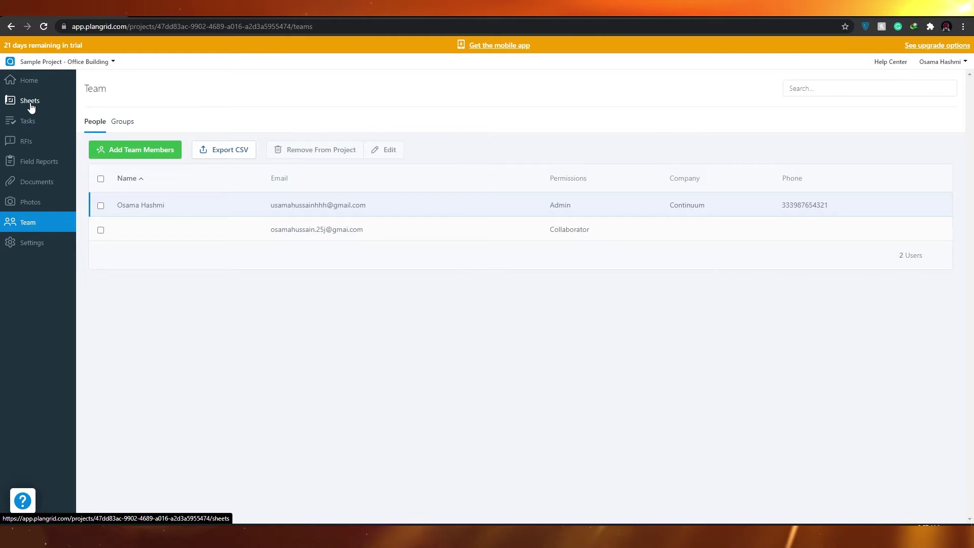
Show the Sheets list and review all 11 sheets, from the A-000 cover to the P-101 plumbing plan
{"action": "left_click", "coordinate": [30, 104]}
{"action": "scroll", "coordinate": [561, 211], "scroll_direction": "down", "scroll_amount": 1}
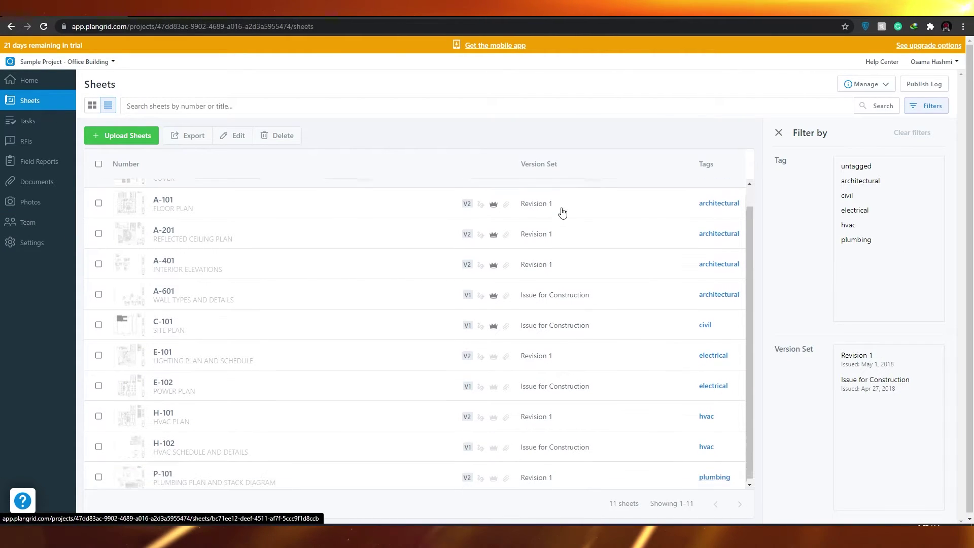
{"action": "scroll", "coordinate": [564, 206], "scroll_direction": "up", "scroll_amount": 1}
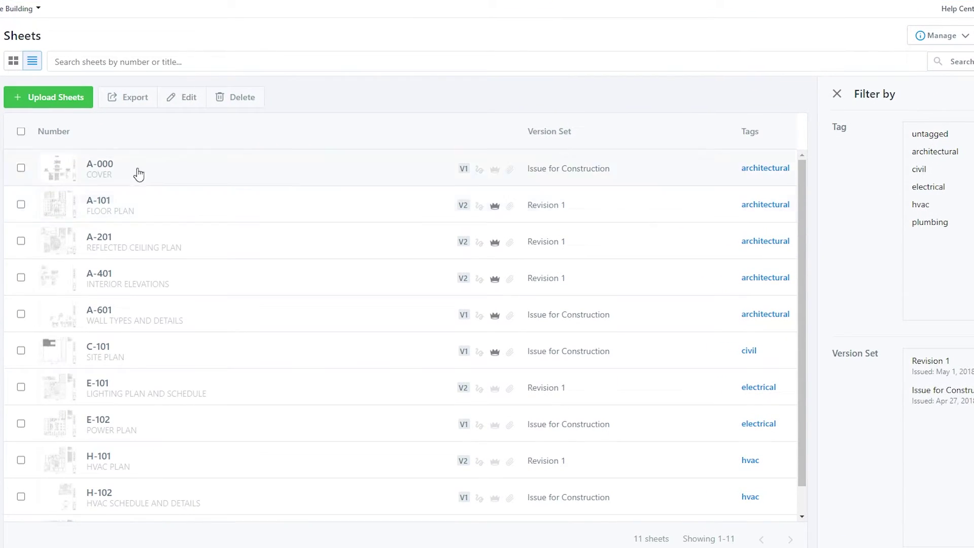
{"action": "scroll", "coordinate": [165, 186], "scroll_direction": "down", "scroll_amount": 1}
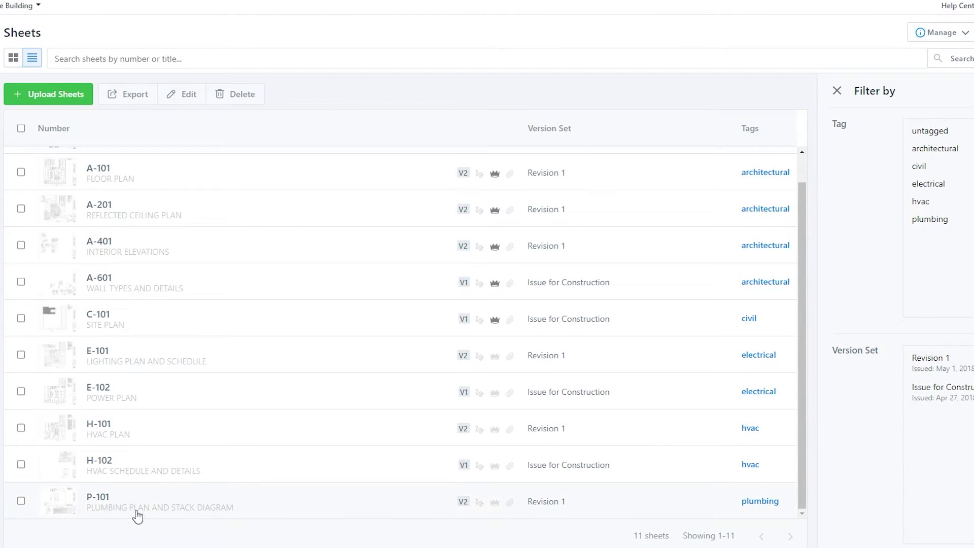
{"action": "scroll", "coordinate": [137, 516], "scroll_direction": "up", "scroll_amount": 1}
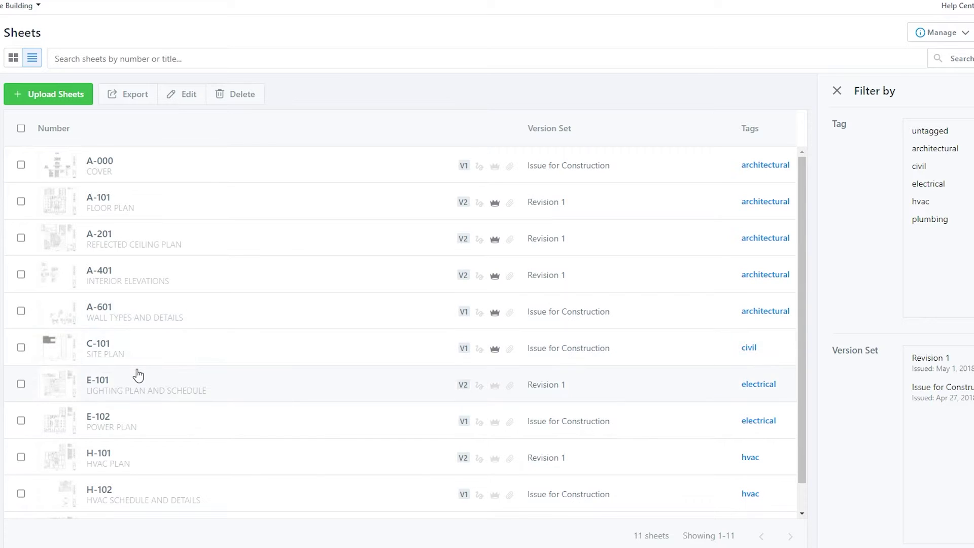
{"action": "scroll", "coordinate": [142, 372], "scroll_direction": "down", "scroll_amount": 1}
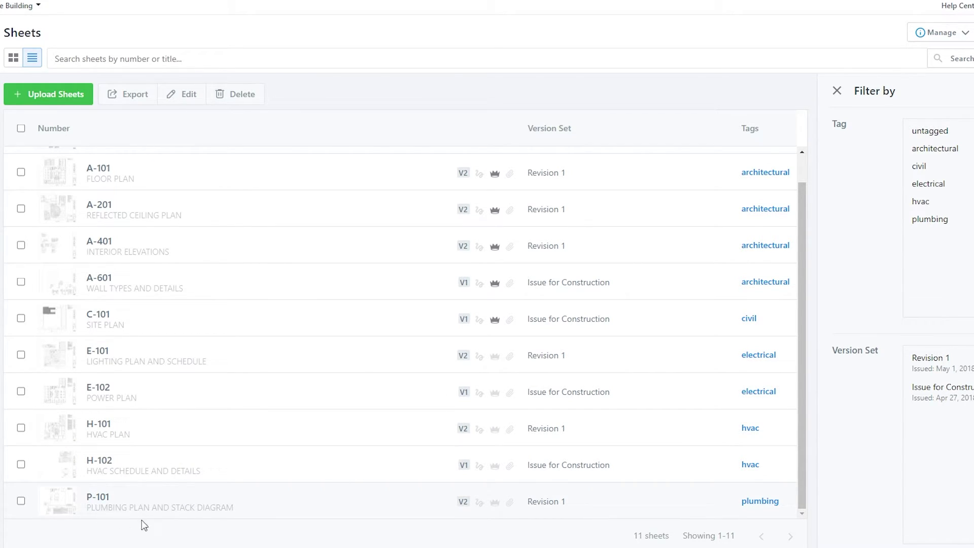
{"action": "scroll", "coordinate": [284, 381], "scroll_direction": "up", "scroll_amount": 1}
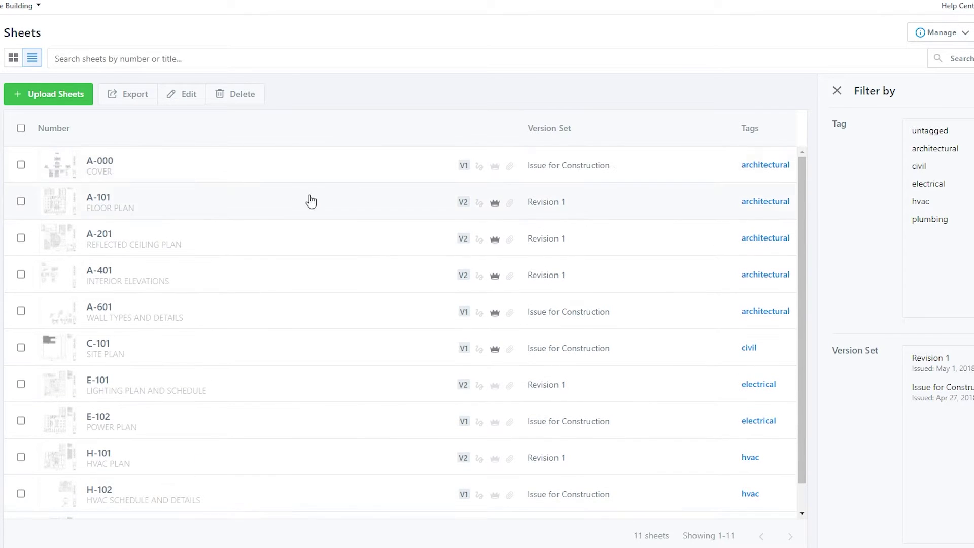
{"action": "scroll", "coordinate": [155, 436], "scroll_direction": "up", "scroll_amount": 1}
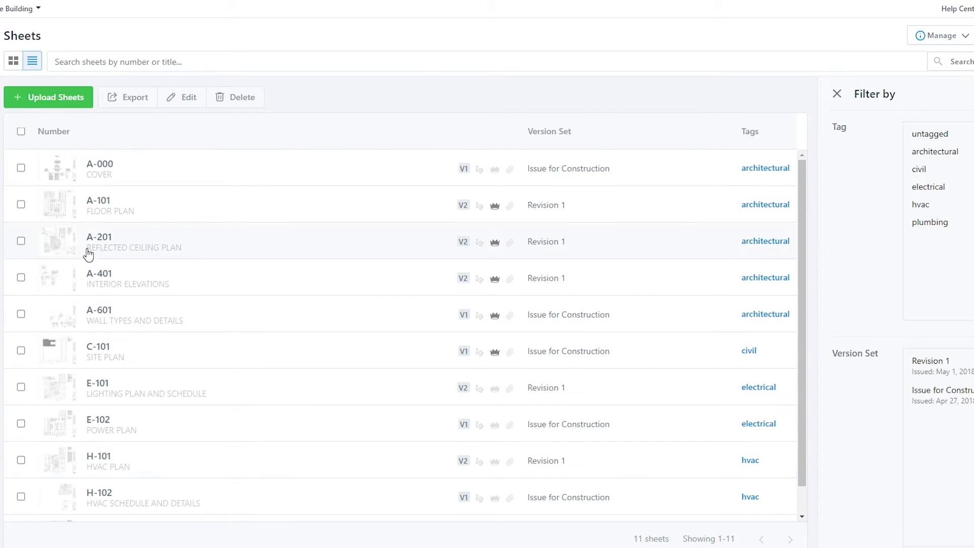
Open sheet A-101 Floor Plan (Revision 1) and view its bottom dimensions and FLOOR PLAN title
{"action": "left_click", "coordinate": [100, 212]}
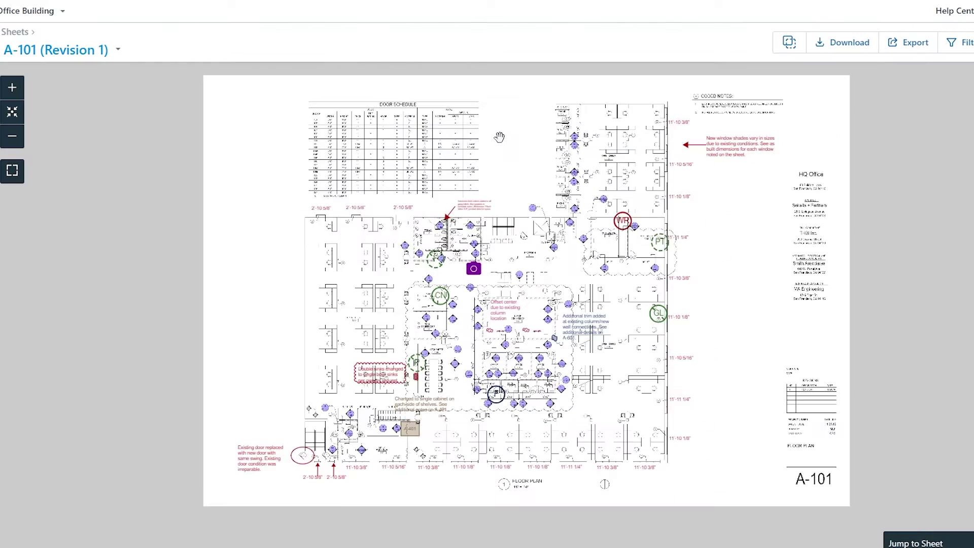
{"action": "scroll", "coordinate": [499, 137], "scroll_direction": "up", "scroll_amount": 2}
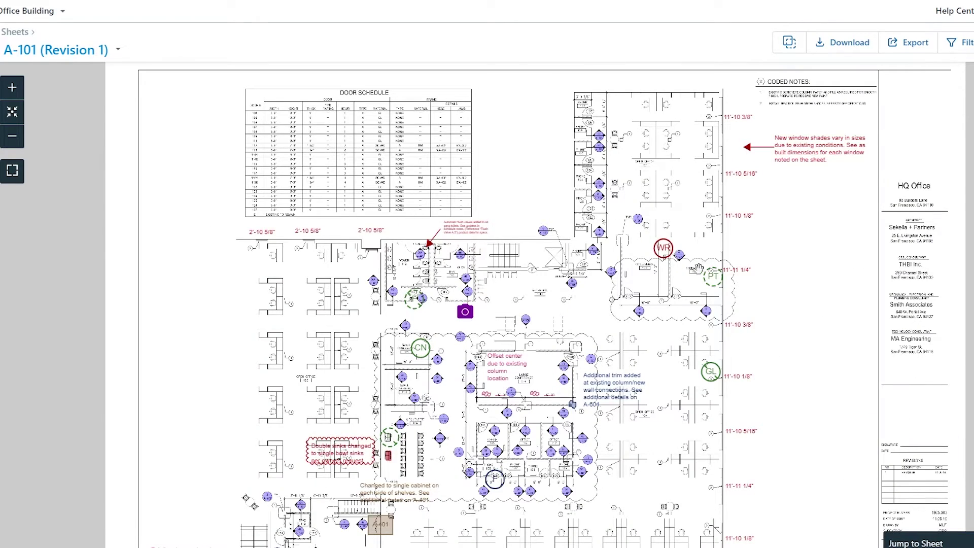
{"action": "scroll", "coordinate": [370, 227], "scroll_direction": "up", "scroll_amount": 1}
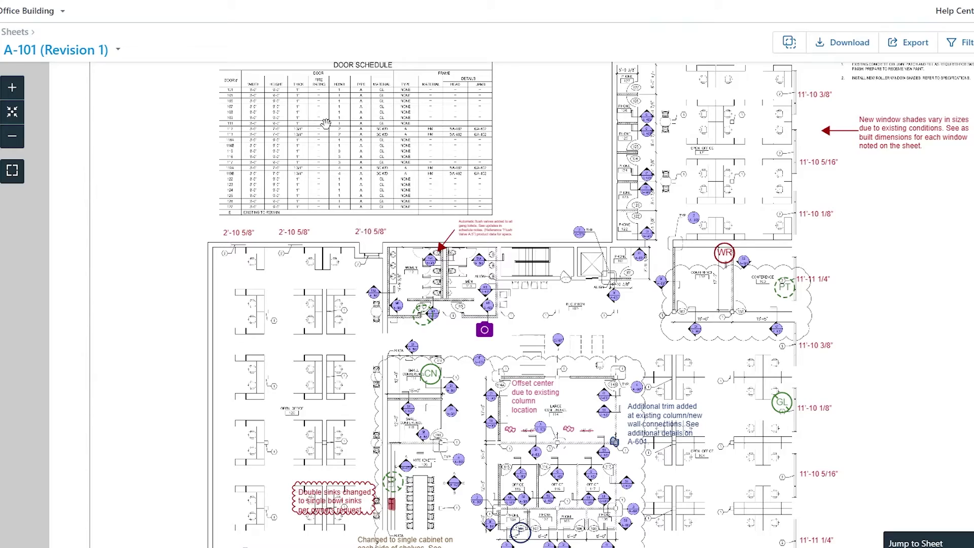
{"action": "scroll", "coordinate": [851, 151], "scroll_direction": "down", "scroll_amount": 1}
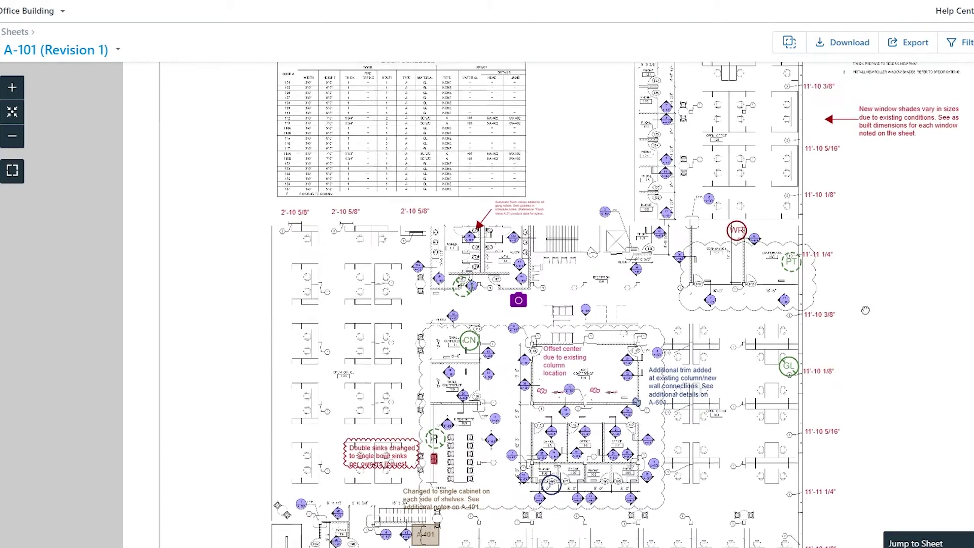
{"action": "left_click_drag", "start_coordinate": [863, 328], "coordinate": [743, 240]}
{"action": "scroll", "coordinate": [730, 280], "scroll_direction": "down", "scroll_amount": 1}
{"action": "scroll", "coordinate": [733, 274], "scroll_direction": "up", "scroll_amount": 1}
{"action": "scroll", "coordinate": [334, 234], "scroll_direction": "up", "scroll_amount": 3}
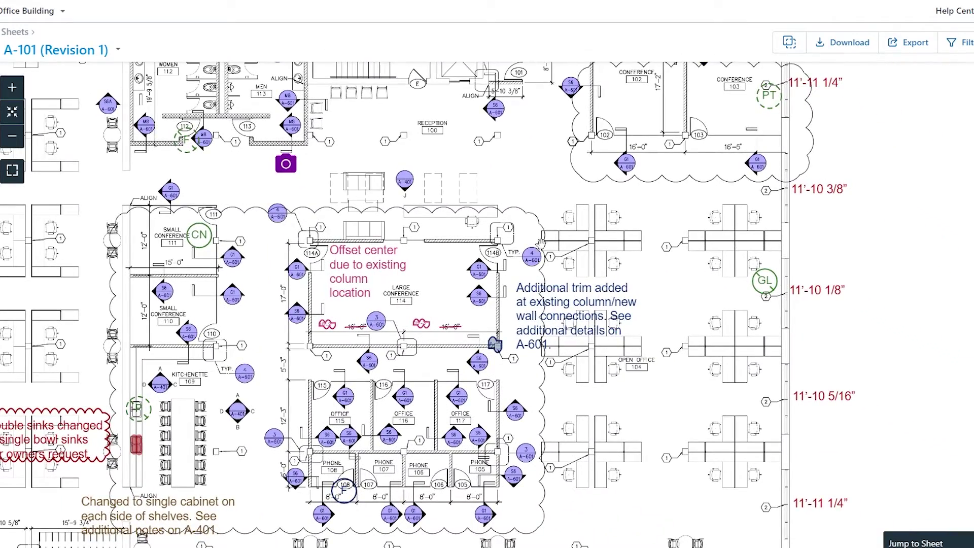
{"action": "left_click_drag", "start_coordinate": [541, 243], "coordinate": [507, 202]}
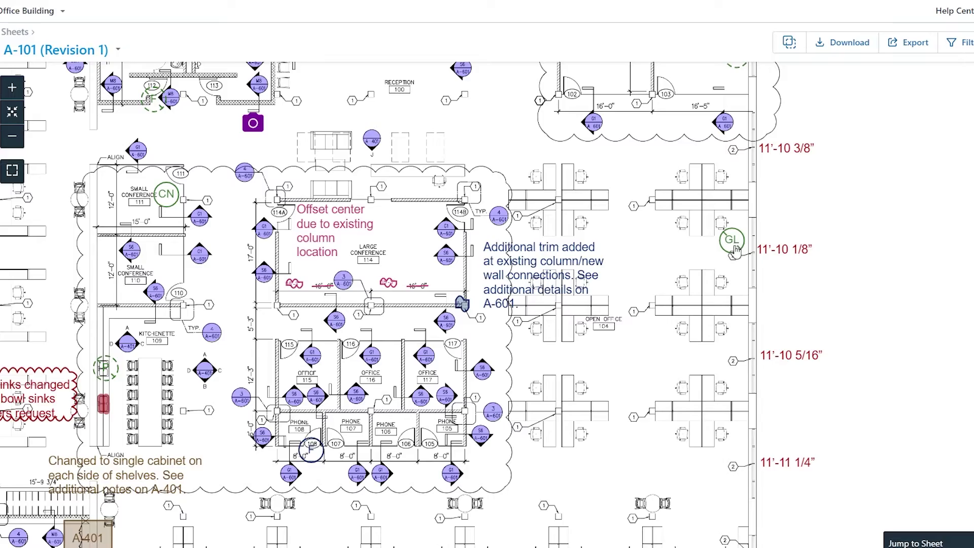
{"action": "left_click_drag", "start_coordinate": [735, 250], "coordinate": [922, 61]}
{"action": "left_click_drag", "start_coordinate": [530, 242], "coordinate": [473, 503]}
{"action": "scroll", "coordinate": [631, 243], "scroll_direction": "down", "scroll_amount": 3}
{"action": "scroll", "coordinate": [644, 306], "scroll_direction": "up", "scroll_amount": 2}
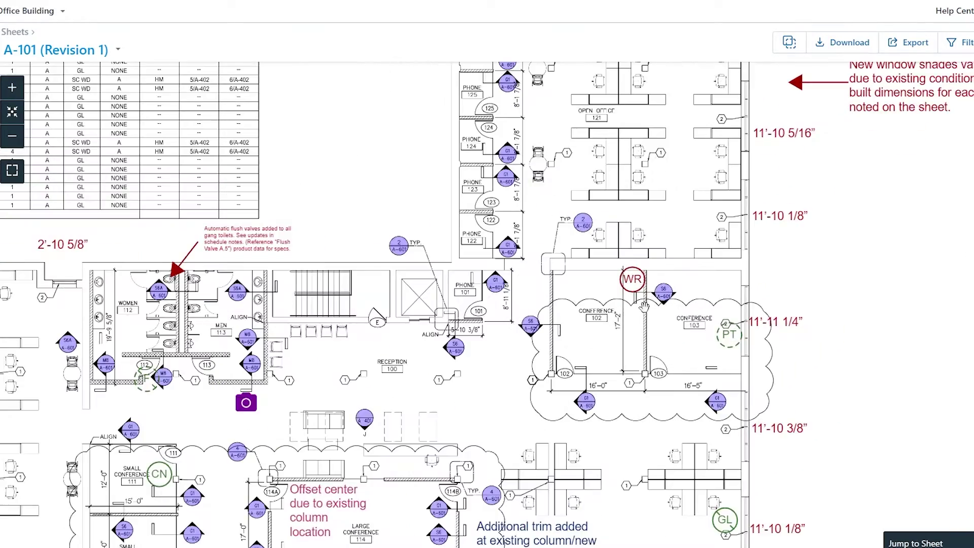
Inspect the WR-tagged conference rooms and the 'Double sinks changed' markup callout on A-101
{"action": "left_click_drag", "start_coordinate": [644, 306], "coordinate": [590, 325]}
{"action": "scroll", "coordinate": [590, 325], "scroll_direction": "up", "scroll_amount": 2}
{"action": "scroll", "coordinate": [598, 322], "scroll_direction": "down", "scroll_amount": 3}
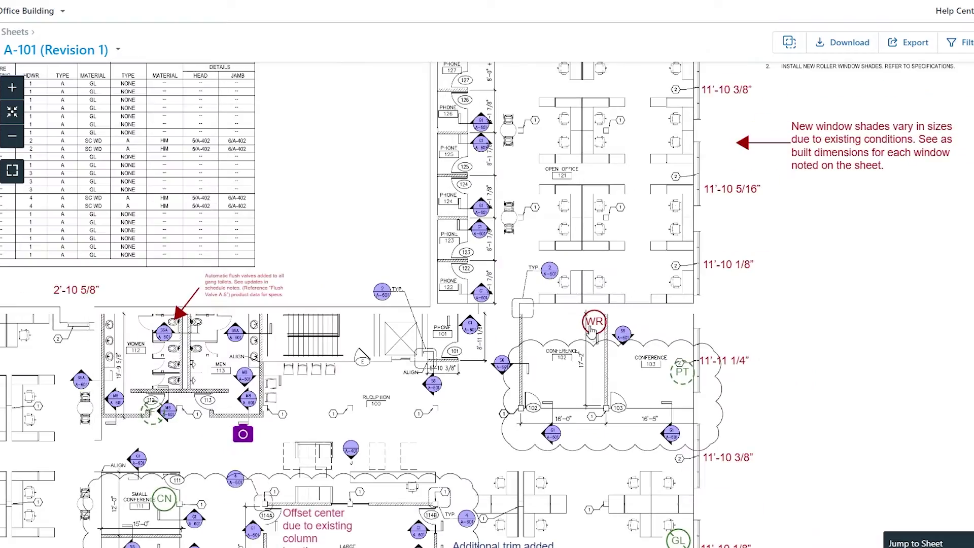
{"action": "left_click_drag", "start_coordinate": [229, 515], "coordinate": [326, 395]}
{"action": "left_click_drag", "start_coordinate": [257, 391], "coordinate": [301, 371]}
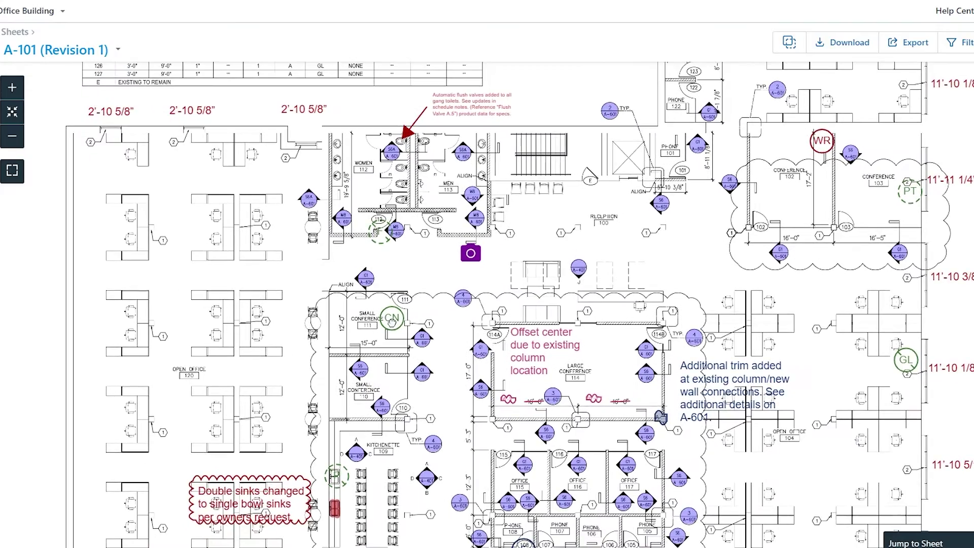
{"action": "scroll", "coordinate": [301, 371], "scroll_direction": "down", "scroll_amount": 1}
{"action": "scroll", "coordinate": [532, 420], "scroll_direction": "down", "scroll_amount": 3}
{"action": "scroll", "coordinate": [531, 420], "scroll_direction": "up", "scroll_amount": 2}
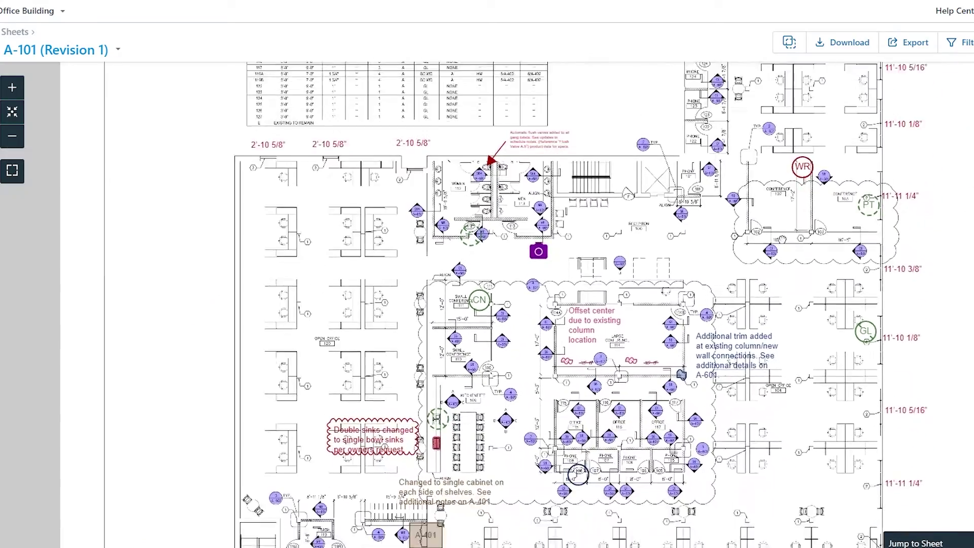
Look over the A-101 title block and door schedule table
{"action": "left_click_drag", "start_coordinate": [751, 284], "coordinate": [511, 327]}
{"action": "left_click_drag", "start_coordinate": [492, 201], "coordinate": [629, 238]}
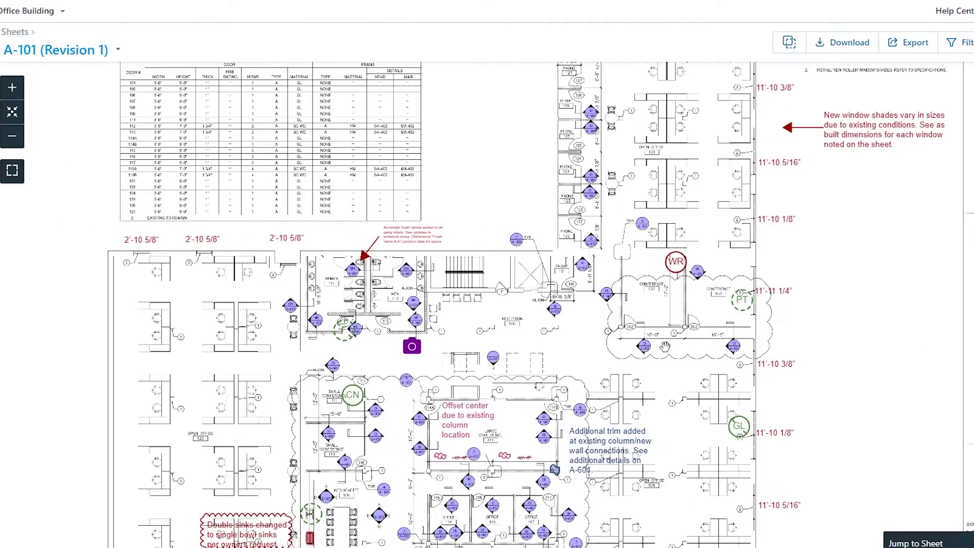
{"action": "scroll", "coordinate": [720, 329], "scroll_direction": "down", "scroll_amount": 3}
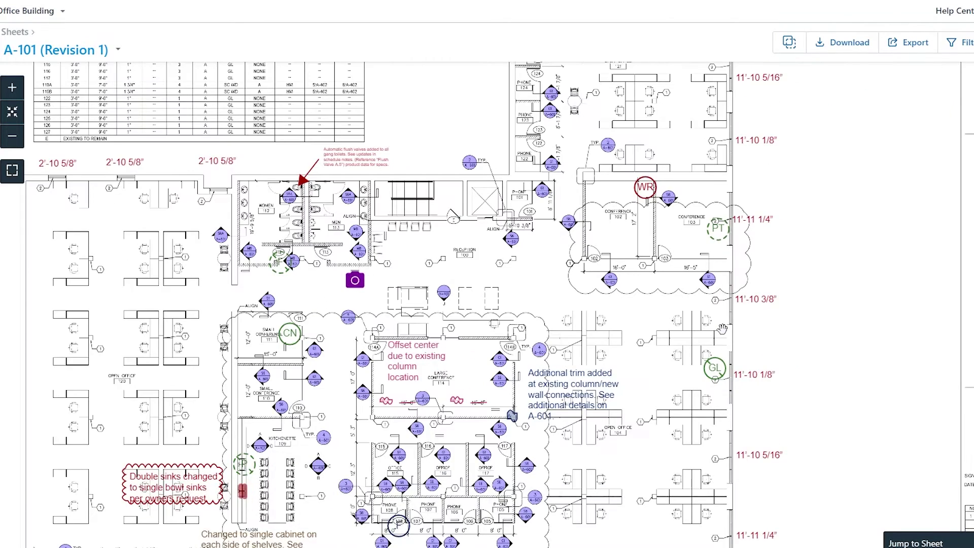
{"action": "scroll", "coordinate": [674, 212], "scroll_direction": "up", "scroll_amount": 2}
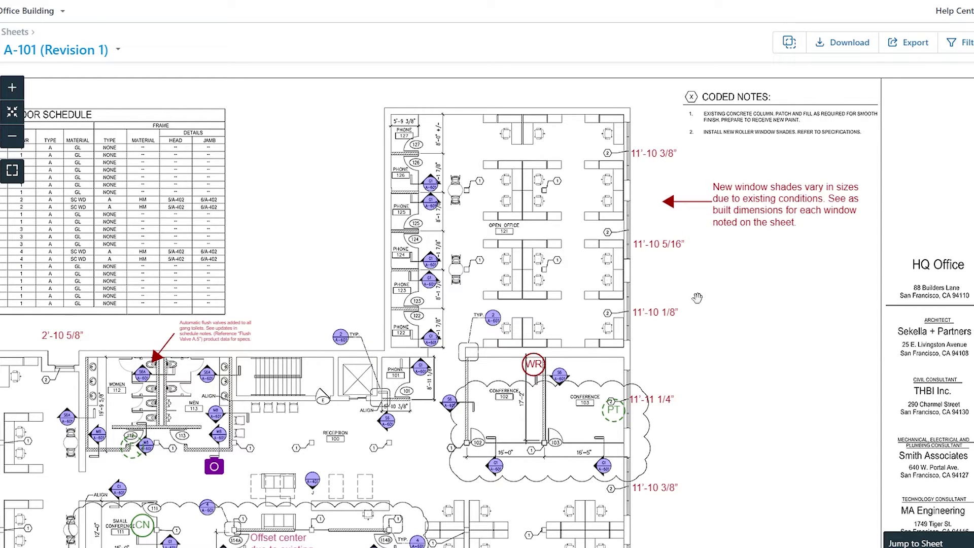
{"action": "left_click_drag", "start_coordinate": [694, 269], "coordinate": [692, 196]}
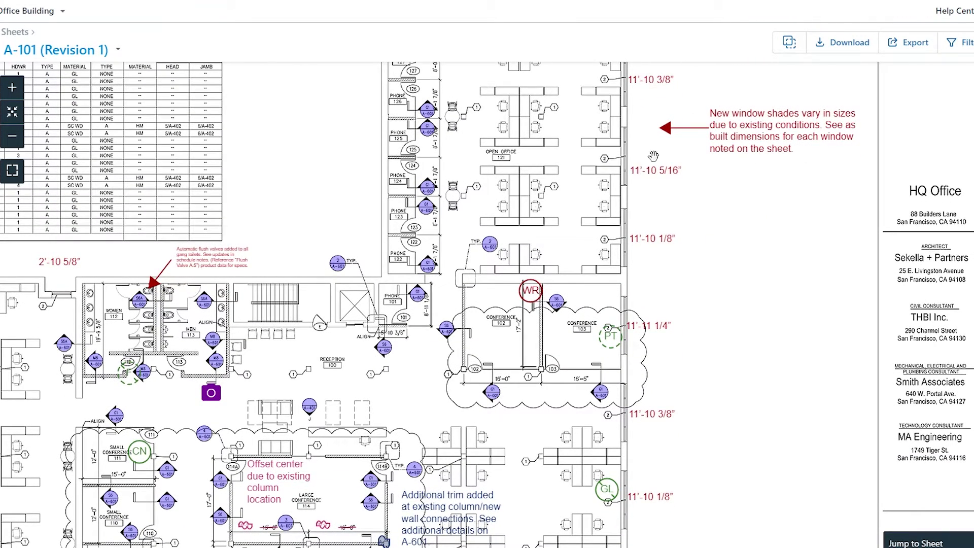
{"action": "scroll", "coordinate": [689, 340], "scroll_direction": "down", "scroll_amount": 7}
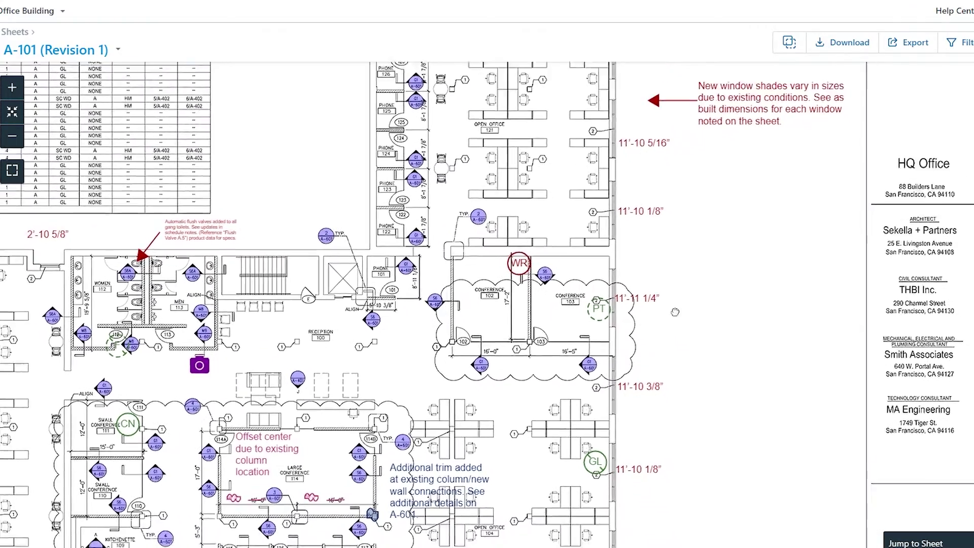
{"action": "scroll", "coordinate": [705, 242], "scroll_direction": "down", "scroll_amount": 4}
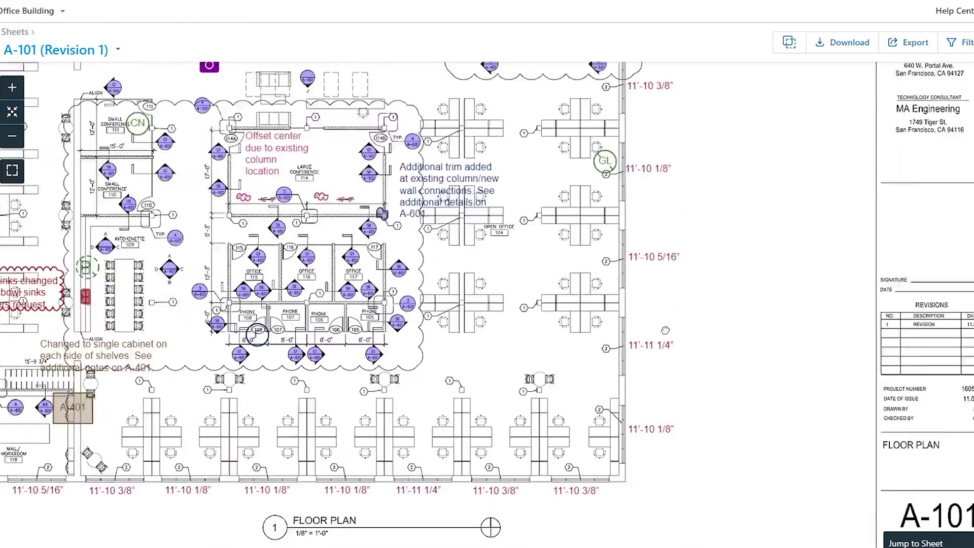
{"action": "scroll", "coordinate": [329, 307], "scroll_direction": "down", "scroll_amount": 1}
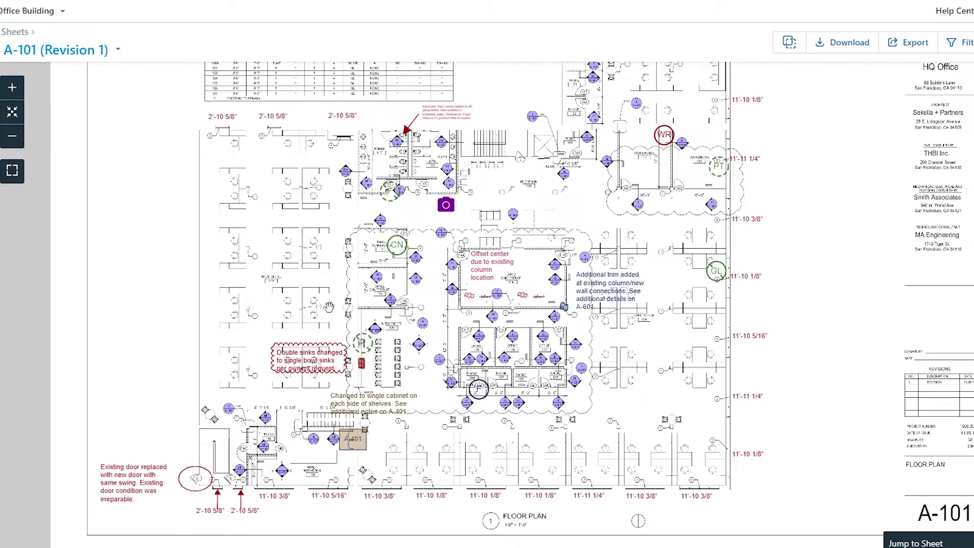
{"action": "scroll", "coordinate": [328, 307], "scroll_direction": "down", "scroll_amount": 1}
{"action": "scroll", "coordinate": [325, 307], "scroll_direction": "up", "scroll_amount": 1}
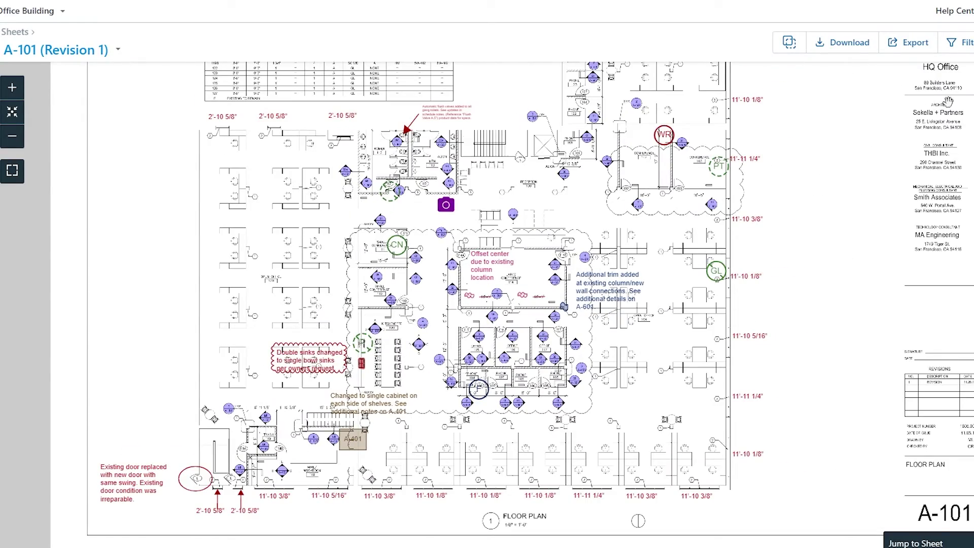
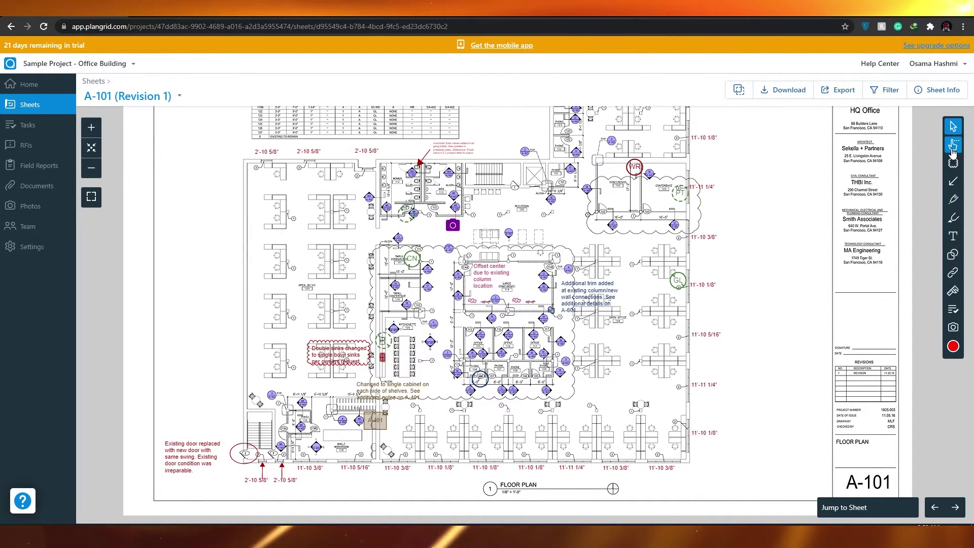
Switch the markup toolbar to the MultiSelect tool for selecting several markups at once
{"action": "left_click", "coordinate": [953, 146]}
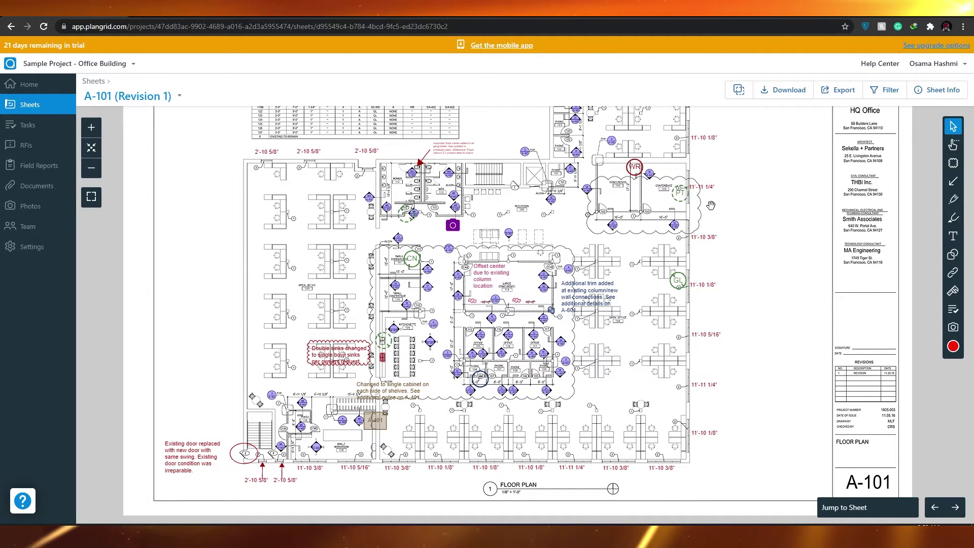
Lasso all 26 markups, review the 11 hyperlink, 1 camera and 3 stamp counts, then deselect and close
{"action": "mouse_move", "coordinate": [710, 144]}
{"action": "left_mouse_down"}
{"action": "mouse_move", "coordinate": [781, 284]}
{"action": "mouse_move", "coordinate": [624, 319]}
{"action": "mouse_move", "coordinate": [419, 295]}
{"action": "mouse_move", "coordinate": [426, 355]}
{"action": "mouse_move", "coordinate": [446, 388]}
{"action": "mouse_move", "coordinate": [343, 258]}
{"action": "mouse_move", "coordinate": [305, 335]}
{"action": "mouse_move", "coordinate": [324, 381]}
{"action": "mouse_move", "coordinate": [385, 355]}
{"action": "mouse_move", "coordinate": [420, 260]}
{"action": "left_mouse_up"}
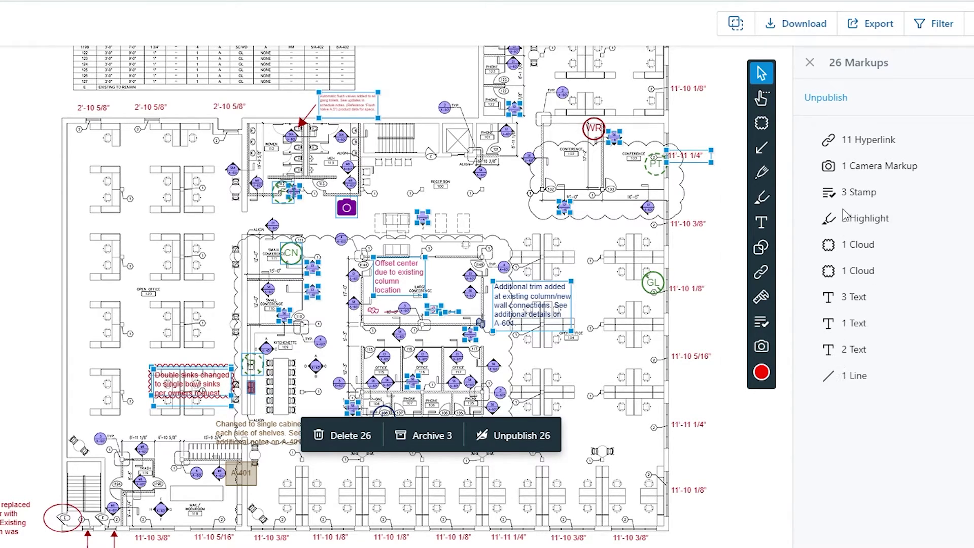
{"action": "left_click_drag", "start_coordinate": [854, 140], "coordinate": [904, 151]}
{"action": "left_click_drag", "start_coordinate": [841, 167], "coordinate": [913, 168]}
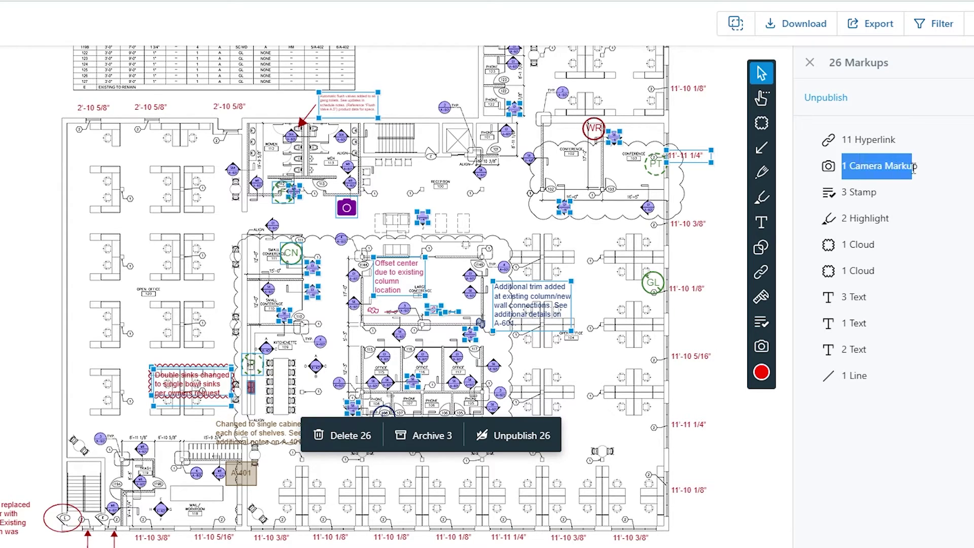
{"action": "left_click_drag", "start_coordinate": [841, 193], "coordinate": [872, 192]}
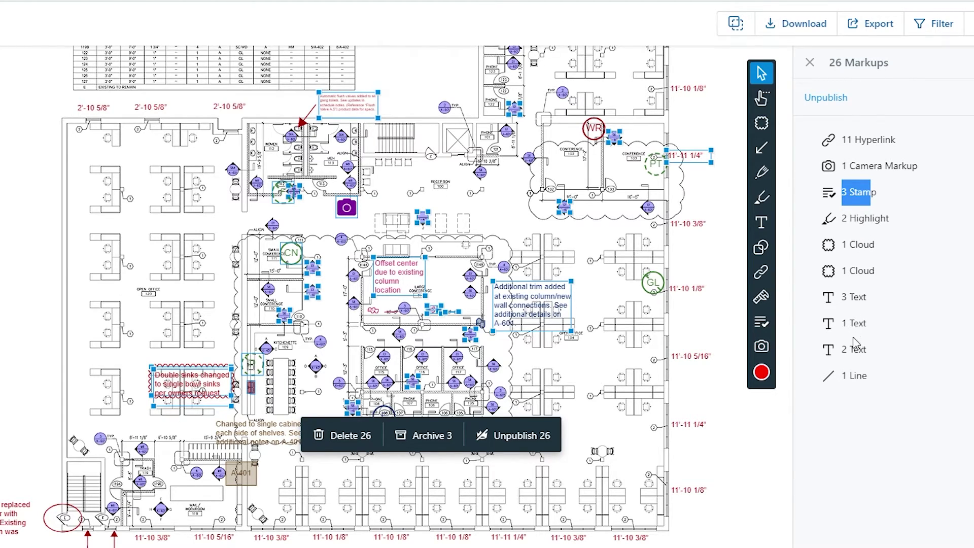
{"action": "left_click", "coordinate": [763, 421]}
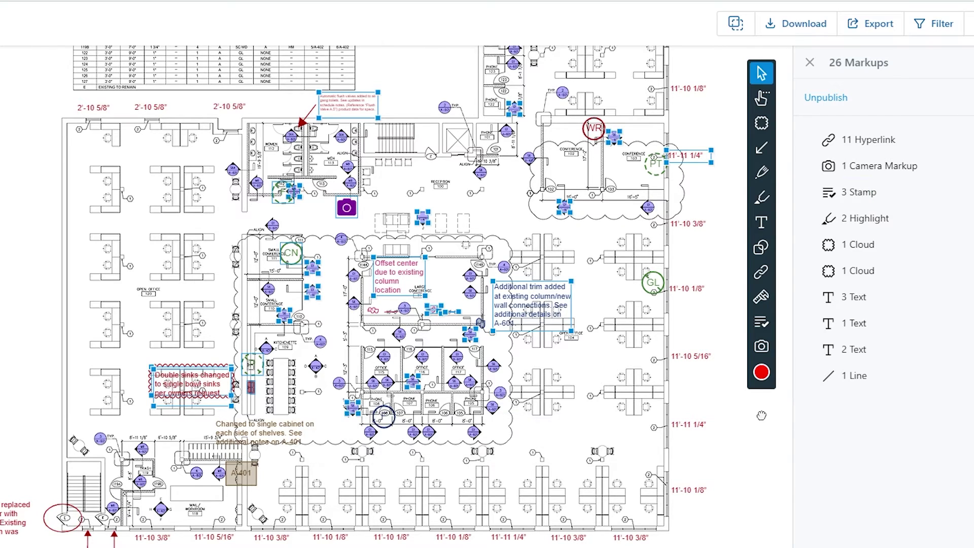
{"action": "key", "text": "Escape"}
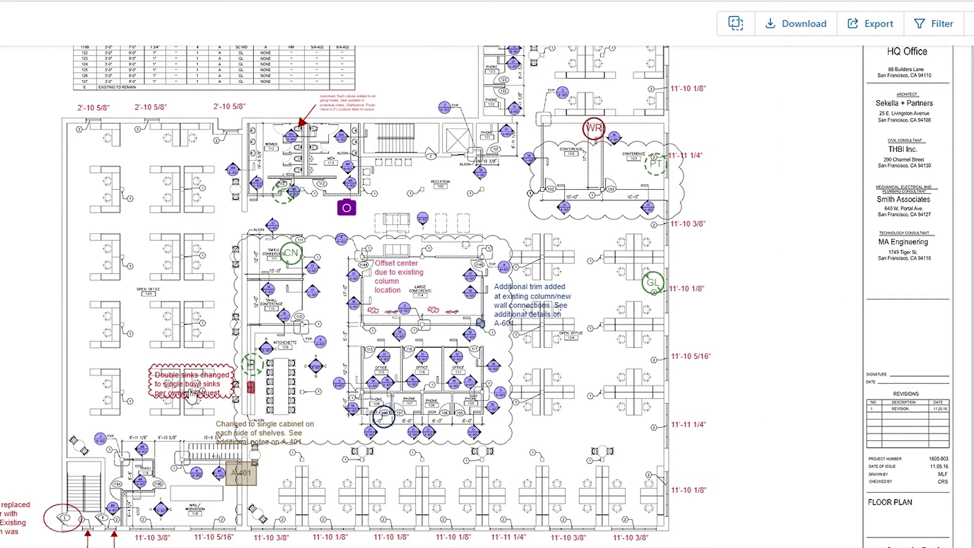
{"action": "scroll", "coordinate": [182, 390], "scroll_direction": "up", "scroll_amount": 5}
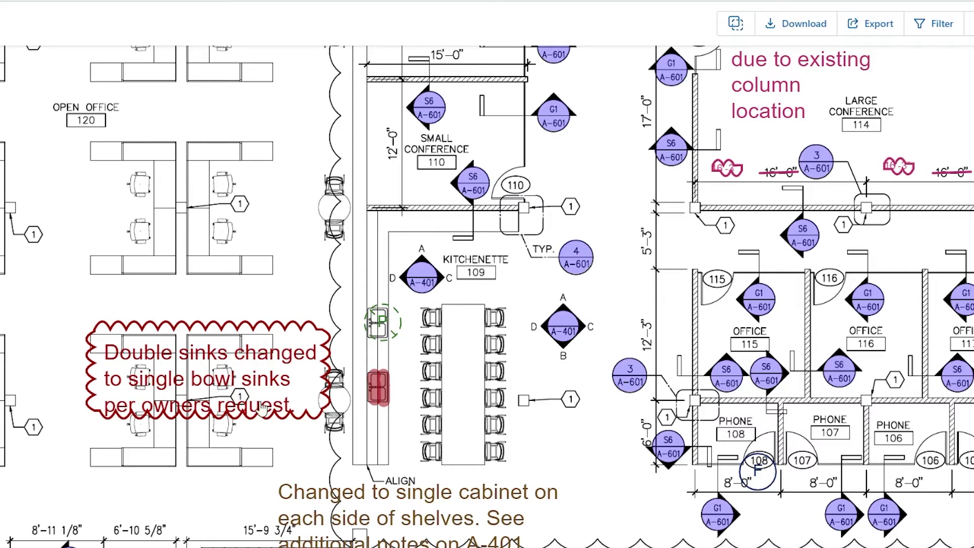
{"action": "scroll", "coordinate": [136, 401], "scroll_direction": "down", "scroll_amount": 5}
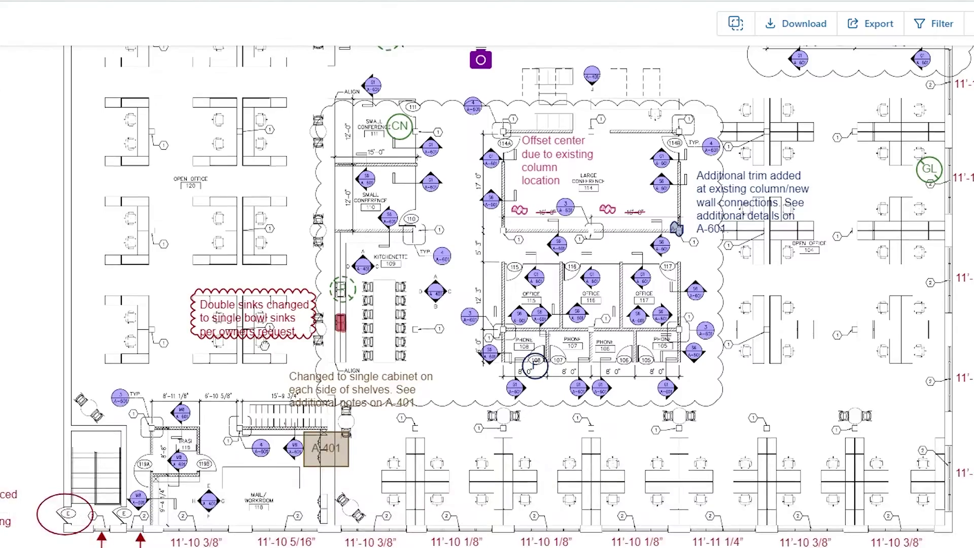
{"action": "mouse_move", "coordinate": [240, 362]}
{"action": "left_mouse_down"}
{"action": "mouse_move", "coordinate": [230, 499]}
{"action": "mouse_move", "coordinate": [284, 411]}
{"action": "left_mouse_up"}
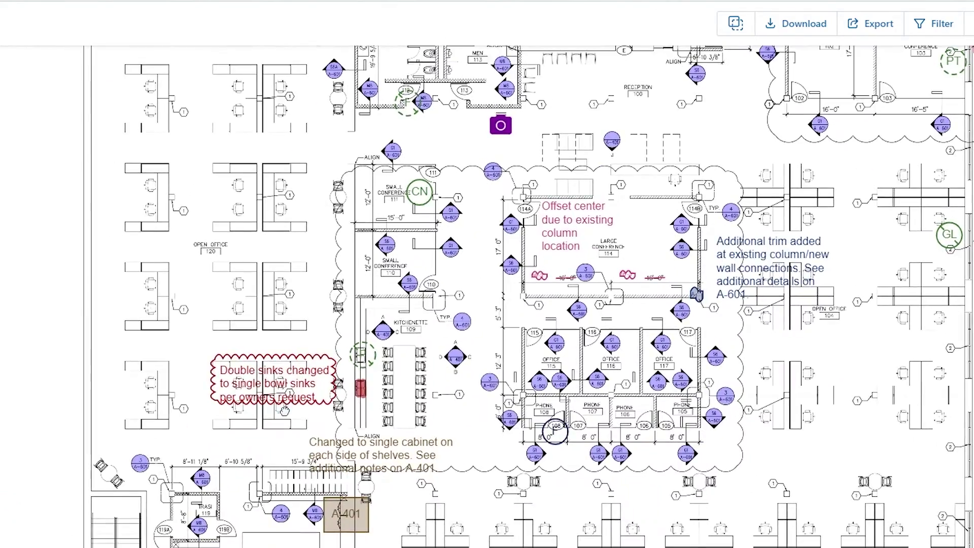
{"action": "scroll", "coordinate": [319, 391], "scroll_direction": "down", "scroll_amount": 5}
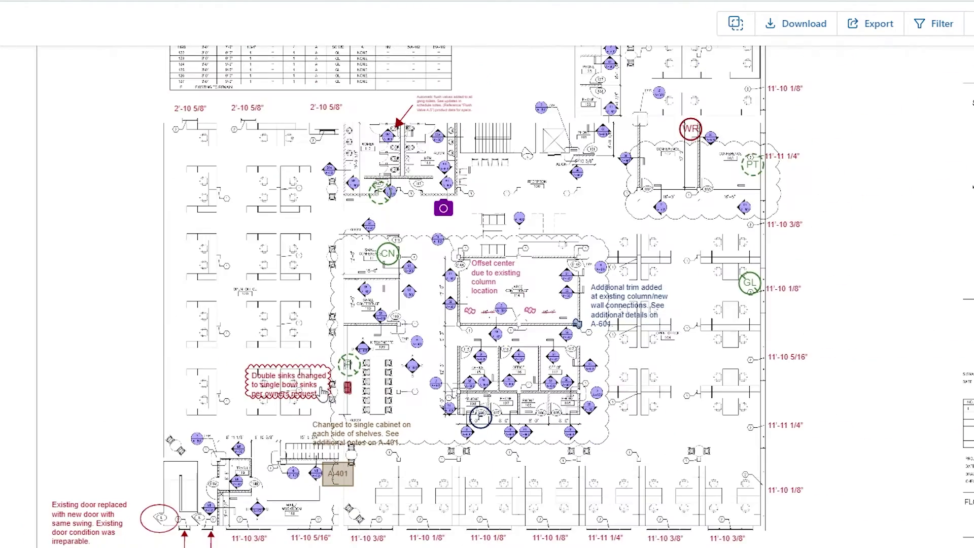
{"action": "scroll", "coordinate": [361, 359], "scroll_direction": "down", "scroll_amount": 3}
{"action": "scroll", "coordinate": [350, 361], "scroll_direction": "up", "scroll_amount": 3}
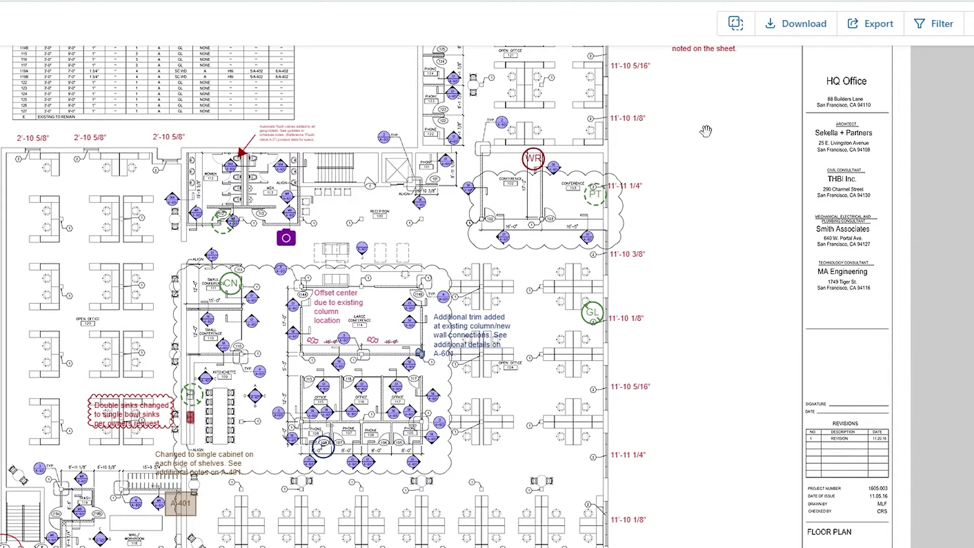
{"action": "scroll", "coordinate": [706, 130], "scroll_direction": "up", "scroll_amount": 3}
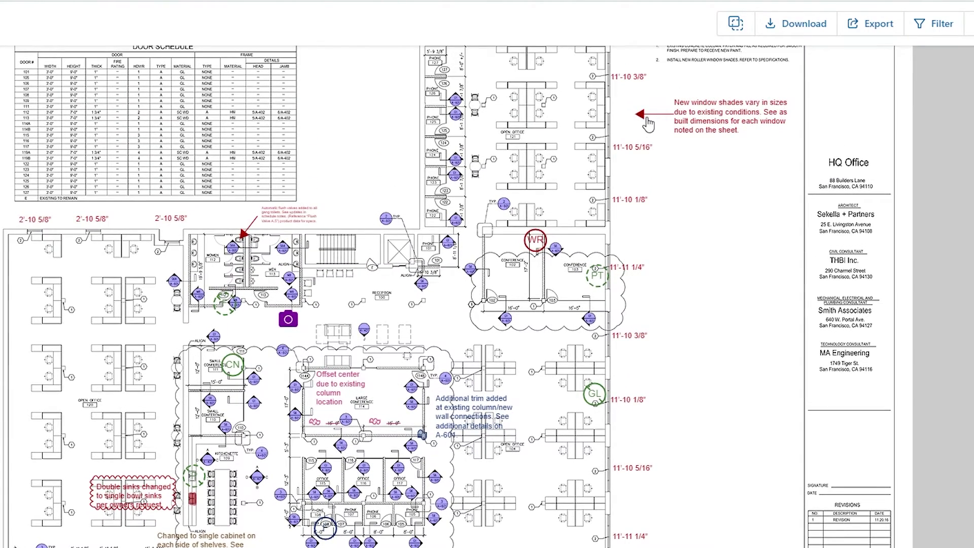
{"action": "scroll", "coordinate": [275, 229], "scroll_direction": "up", "scroll_amount": 5}
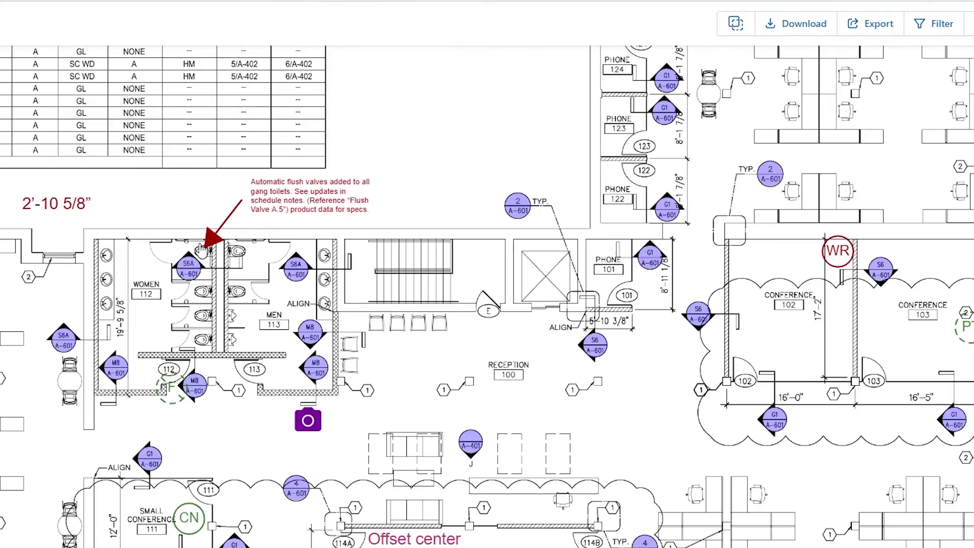
{"action": "scroll", "coordinate": [259, 203], "scroll_direction": "down", "scroll_amount": 5}
{"action": "scroll", "coordinate": [358, 217], "scroll_direction": "up", "scroll_amount": 6}
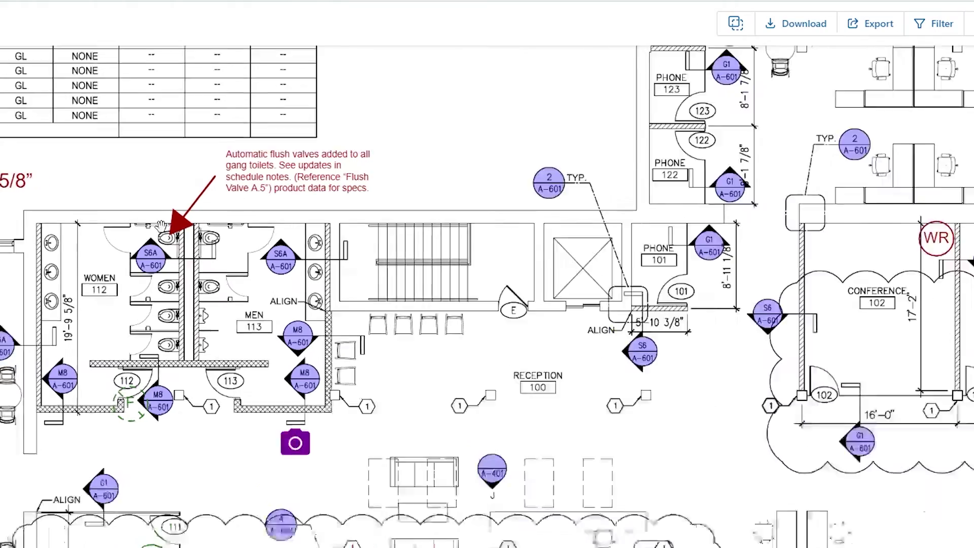
{"action": "scroll", "coordinate": [403, 376], "scroll_direction": "down", "scroll_amount": 4}
{"action": "scroll", "coordinate": [403, 375], "scroll_direction": "down", "scroll_amount": 5}
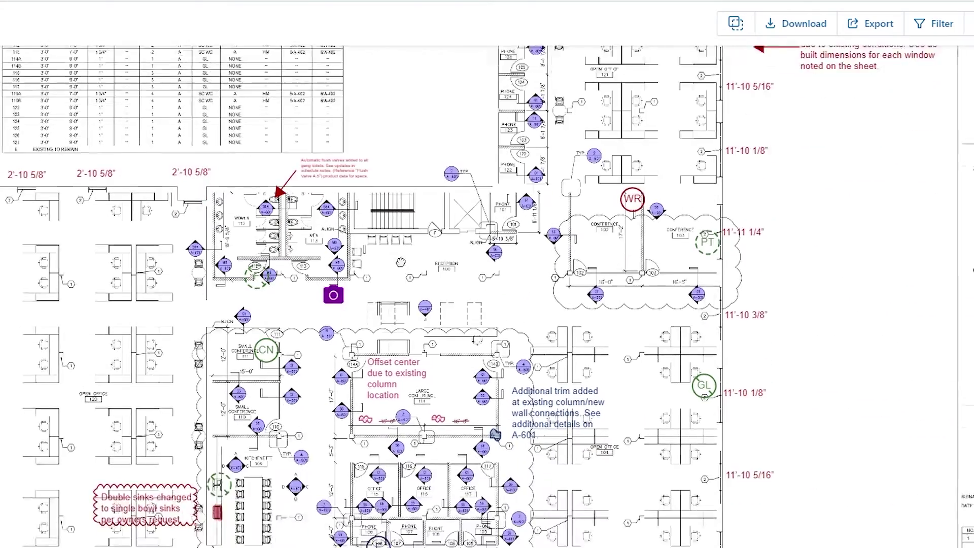
{"action": "left_click_drag", "start_coordinate": [832, 280], "coordinate": [822, 318]}
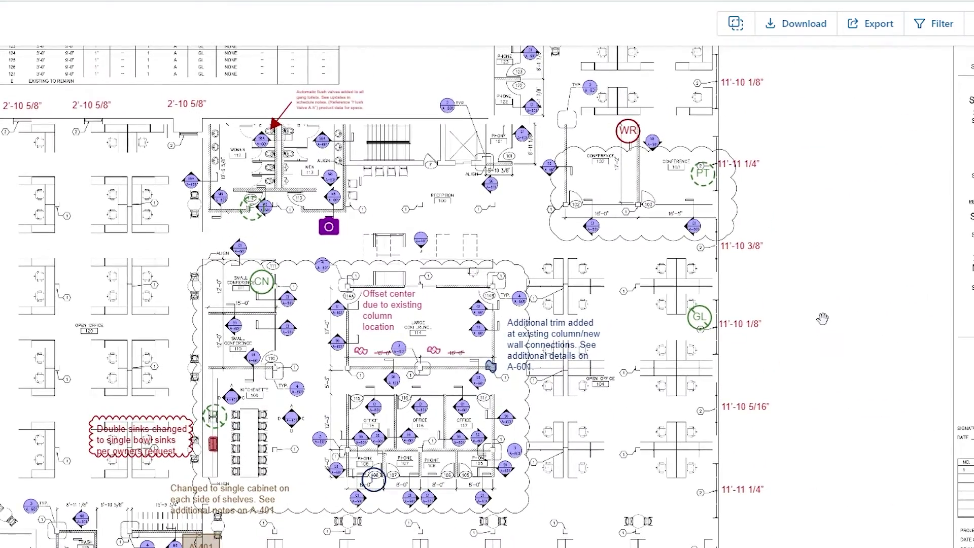
{"action": "scroll", "coordinate": [819, 317], "scroll_direction": "down", "scroll_amount": 6}
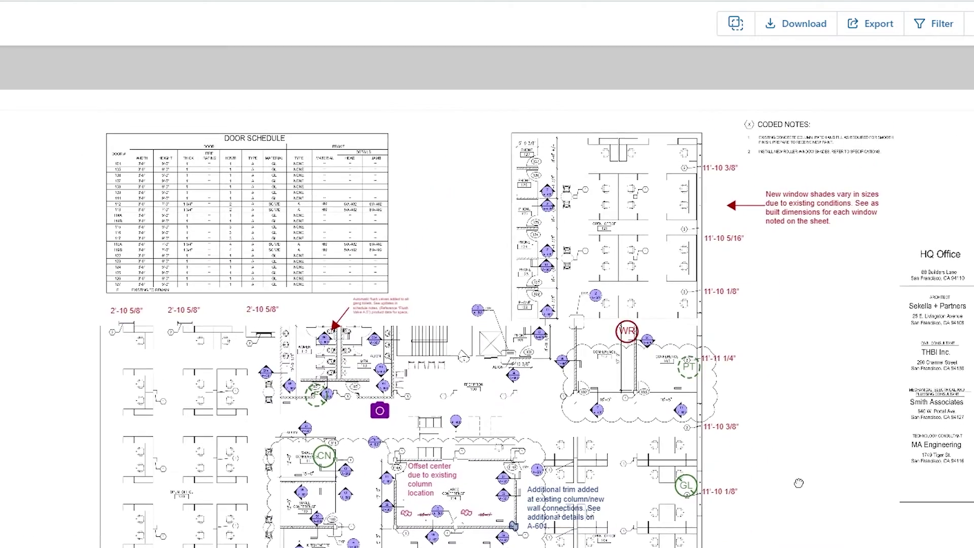
{"action": "scroll", "coordinate": [807, 282], "scroll_direction": "up", "scroll_amount": 3}
{"action": "left_click_drag", "start_coordinate": [808, 282], "coordinate": [800, 262]}
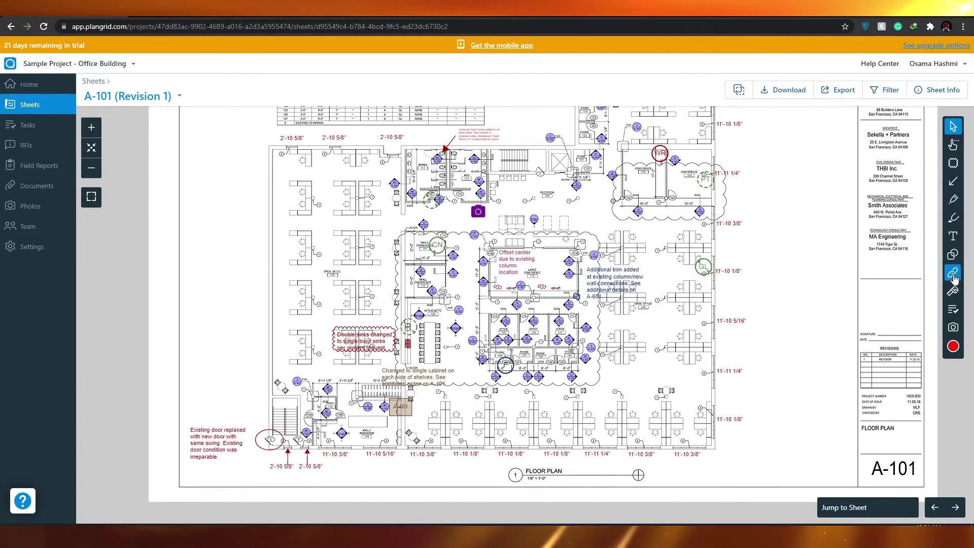
{"action": "mouse_move", "coordinate": [953, 274]}
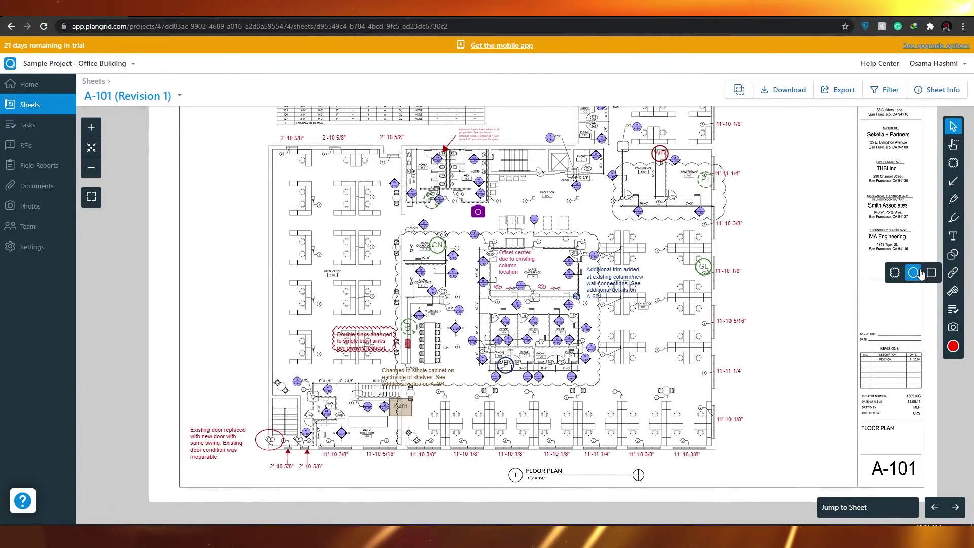
{"action": "left_click", "coordinate": [919, 273]}
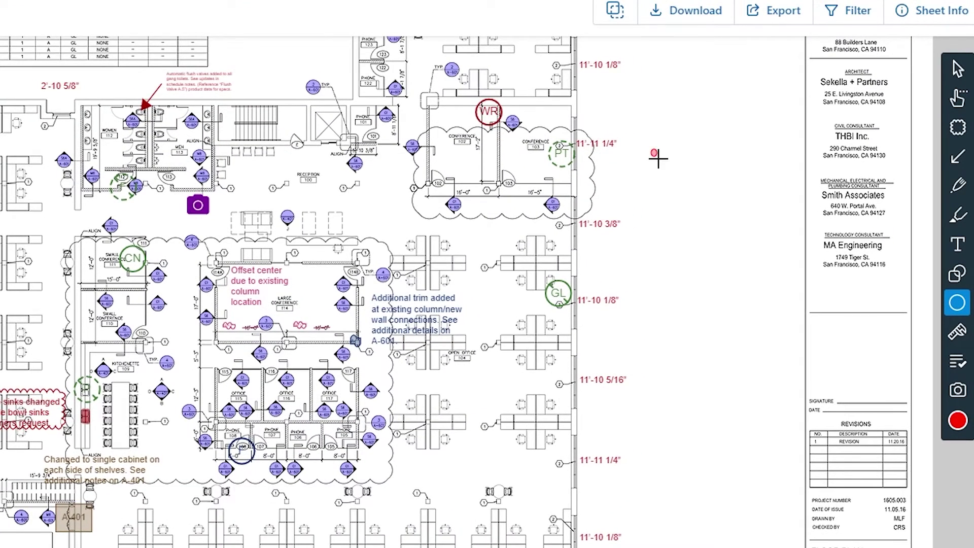
{"action": "left_click_drag", "start_coordinate": [658, 159], "coordinate": [711, 208]}
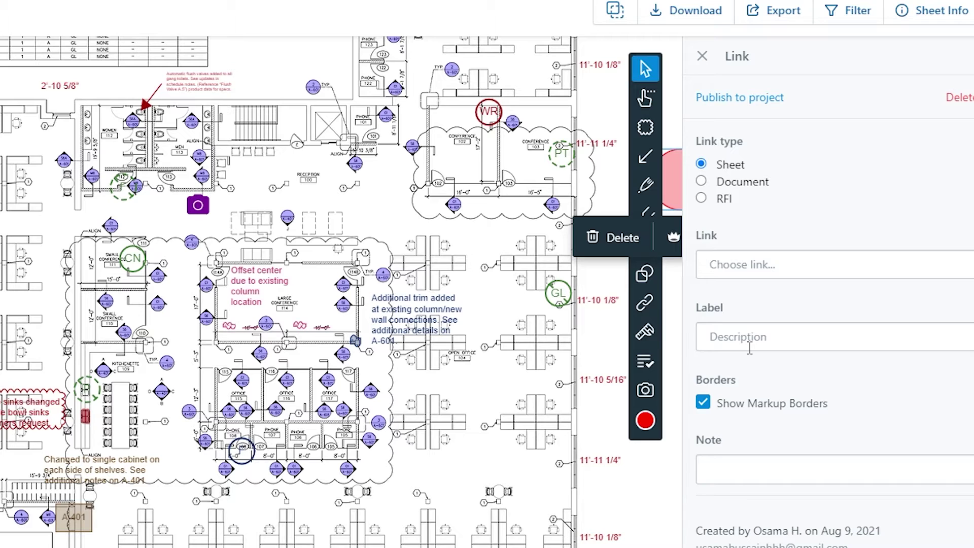
{"action": "left_click", "coordinate": [703, 58]}
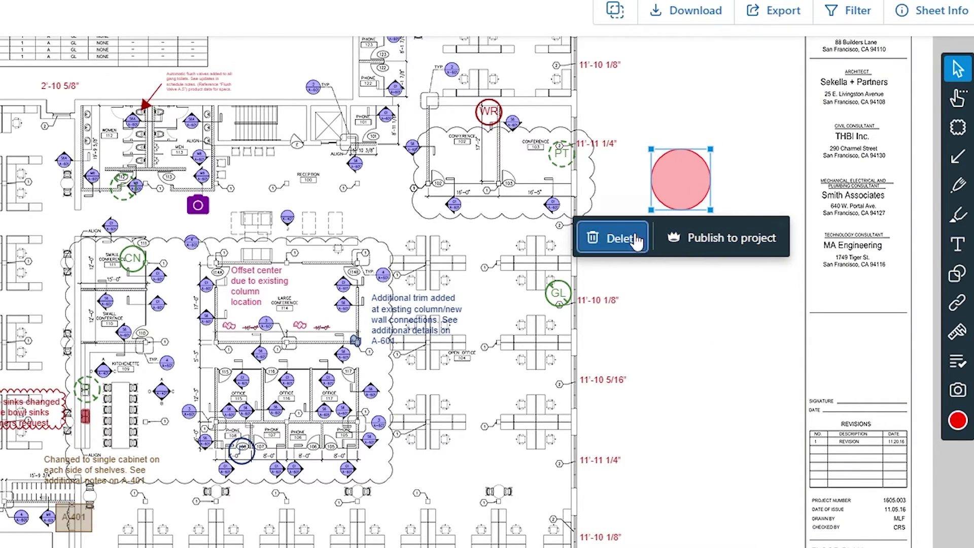
{"action": "left_click", "coordinate": [616, 238]}
{"action": "left_click", "coordinate": [306, 385]}
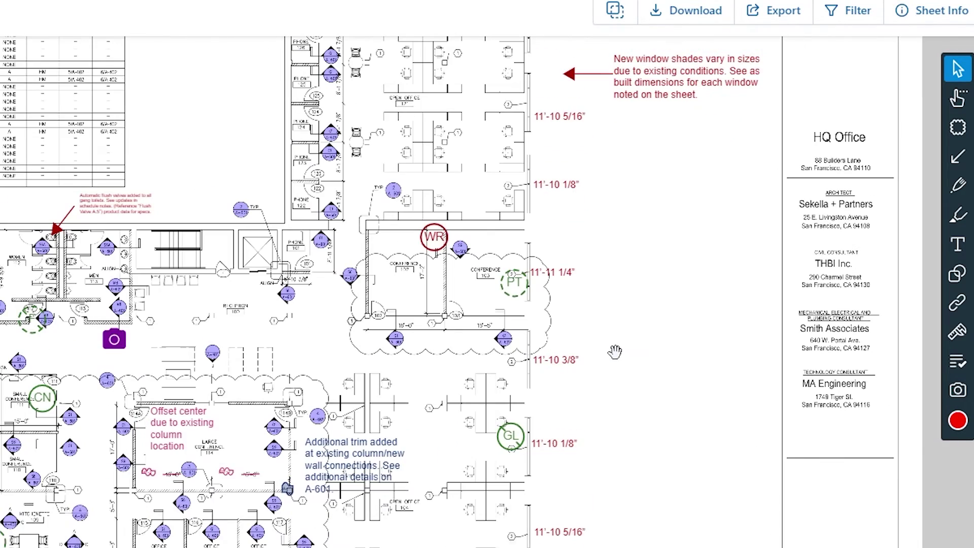
Jump to the A-000 cover sheet and bring its sheet index into view
{"action": "scroll", "coordinate": [628, 269], "scroll_direction": "down", "scroll_amount": 2}
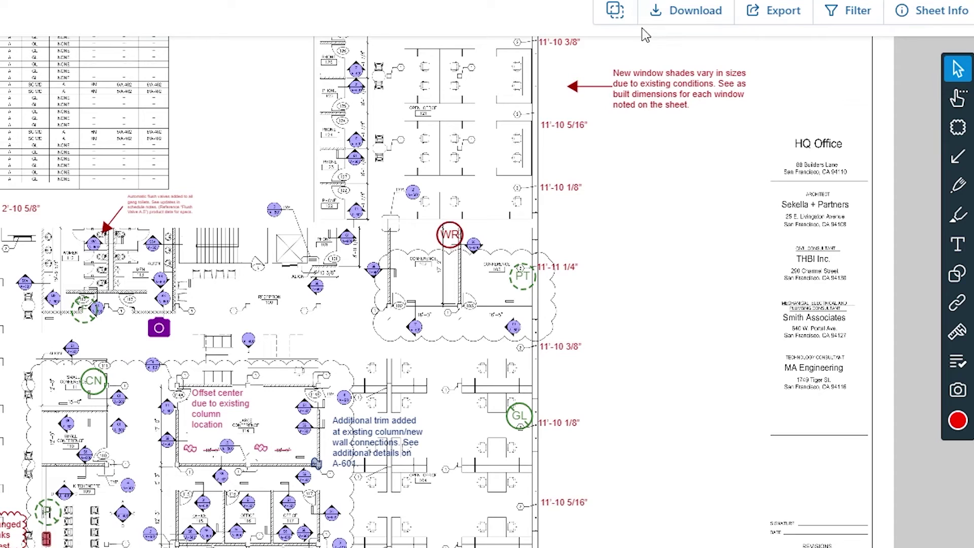
{"action": "scroll", "coordinate": [404, 142], "scroll_direction": "down", "scroll_amount": 2}
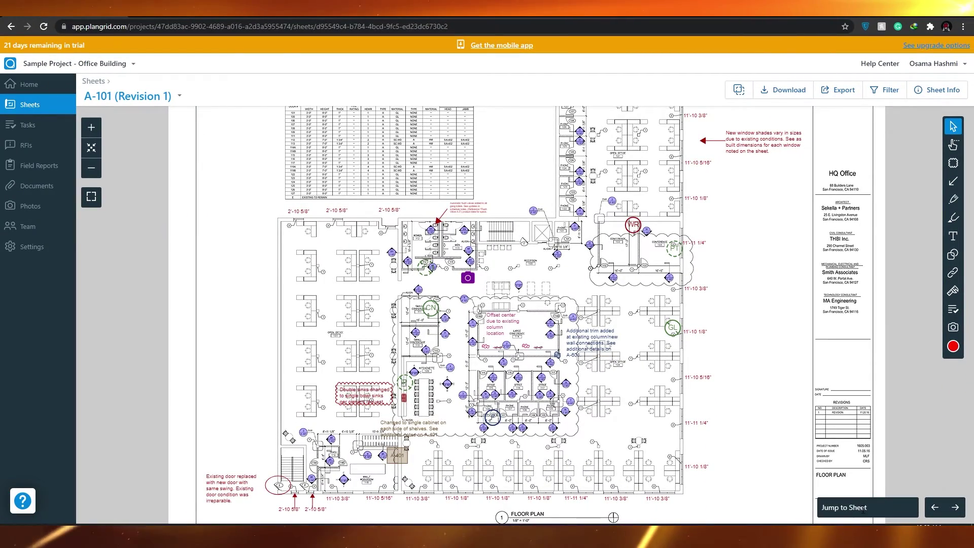
{"action": "left_click", "coordinate": [862, 509]}
{"action": "scroll", "coordinate": [865, 475], "scroll_direction": "down", "scroll_amount": 2}
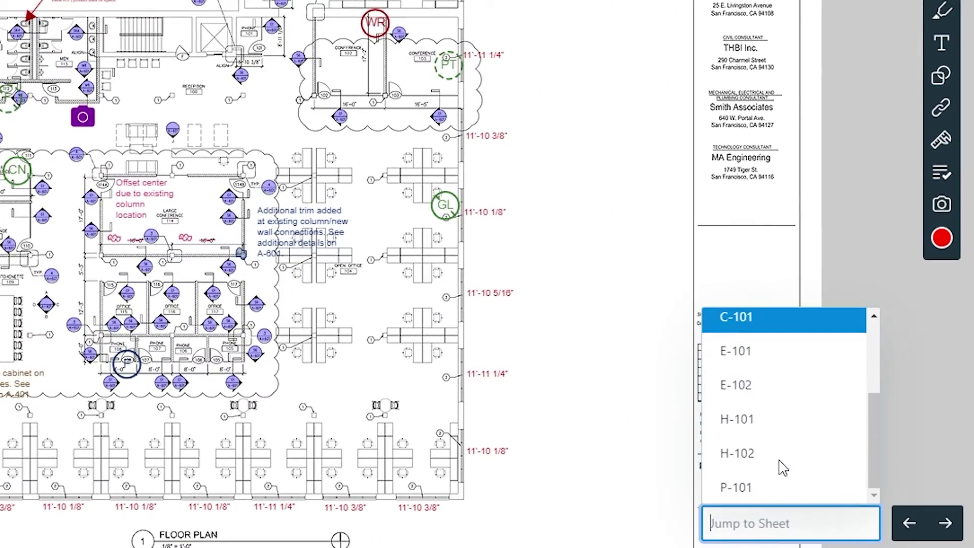
{"action": "scroll", "coordinate": [762, 400], "scroll_direction": "up", "scroll_amount": 2}
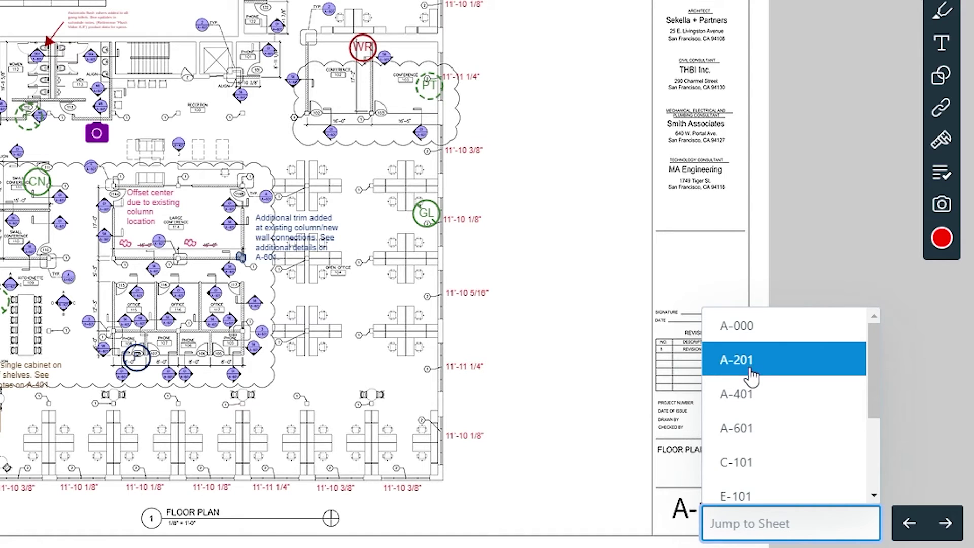
{"action": "left_click", "coordinate": [750, 326]}
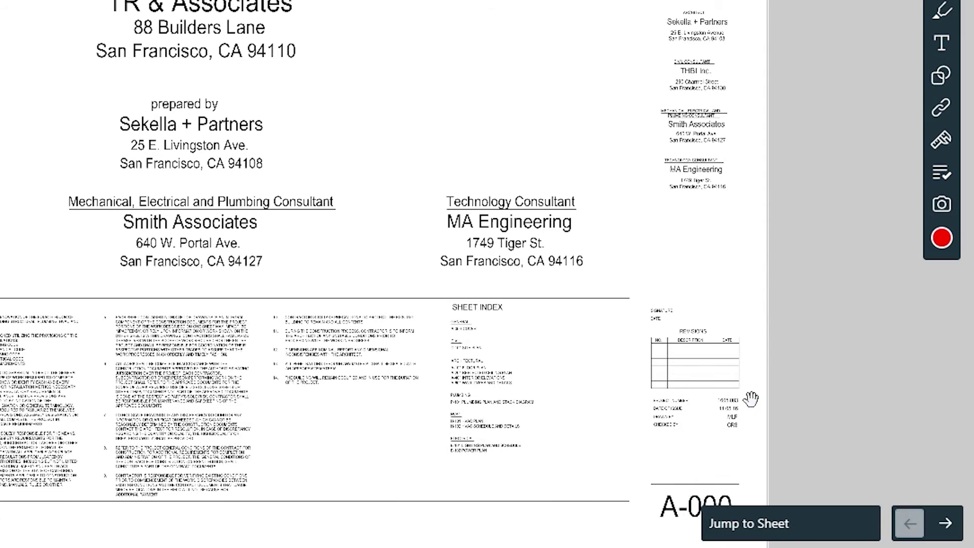
{"action": "left_click_drag", "start_coordinate": [311, 274], "coordinate": [320, 123]}
Jump to the H-101 HVAC plan sheet
{"action": "left_click", "coordinate": [791, 524]}
{"action": "scroll", "coordinate": [761, 456], "scroll_direction": "down", "scroll_amount": 4}
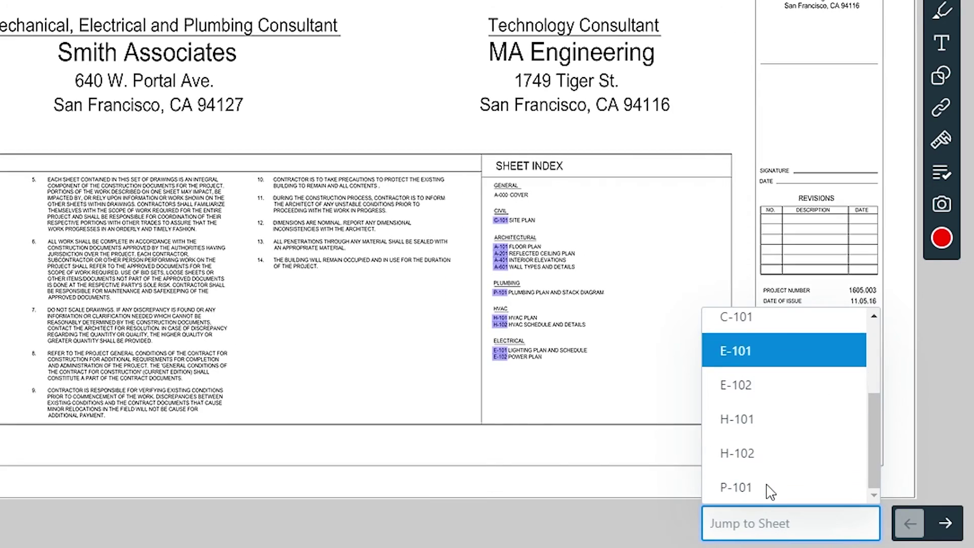
{"action": "left_click", "coordinate": [739, 420]}
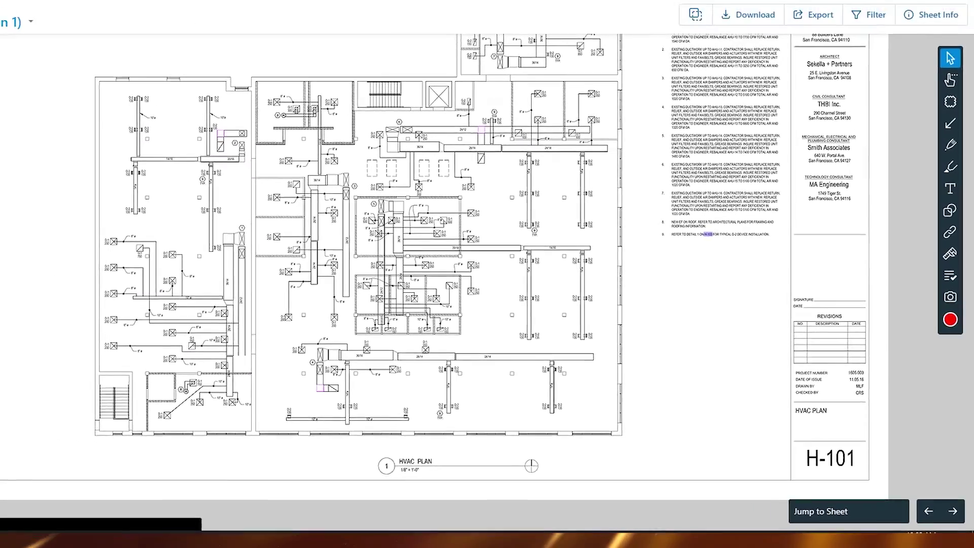
Review the project's list of all sheets, then go to the Home dashboard
{"action": "left_click", "coordinate": [37, 105]}
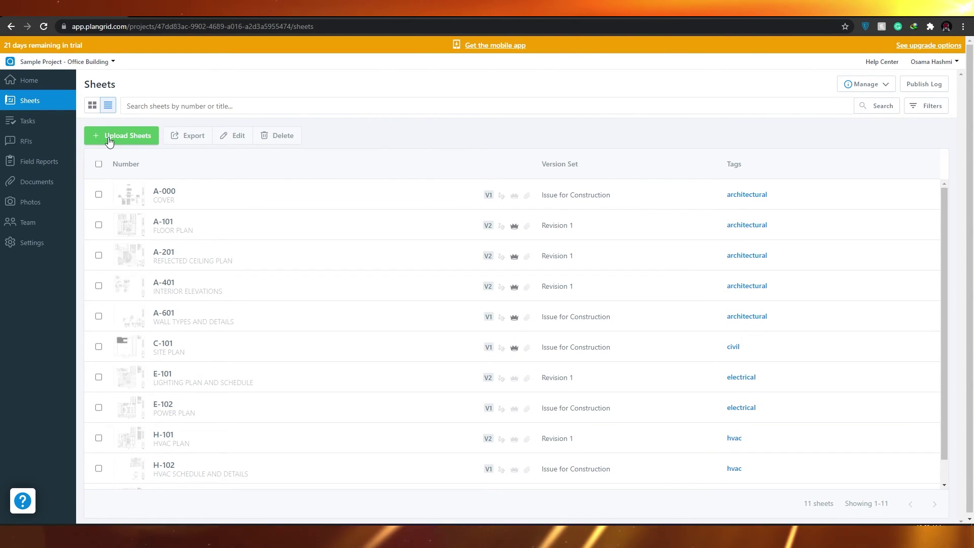
{"action": "scroll", "coordinate": [184, 344], "scroll_direction": "down", "scroll_amount": 1}
{"action": "scroll", "coordinate": [179, 348], "scroll_direction": "up", "scroll_amount": 1}
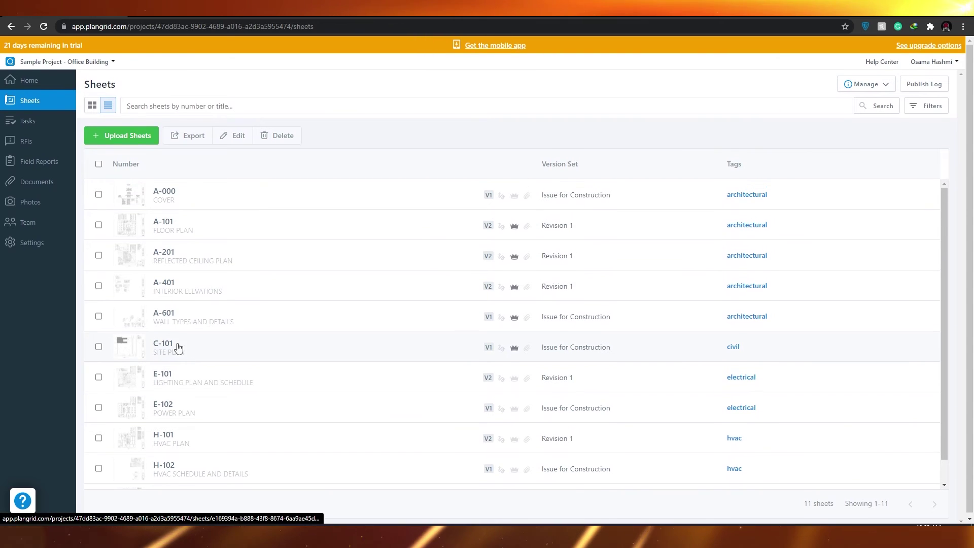
{"action": "left_click", "coordinate": [28, 81]}
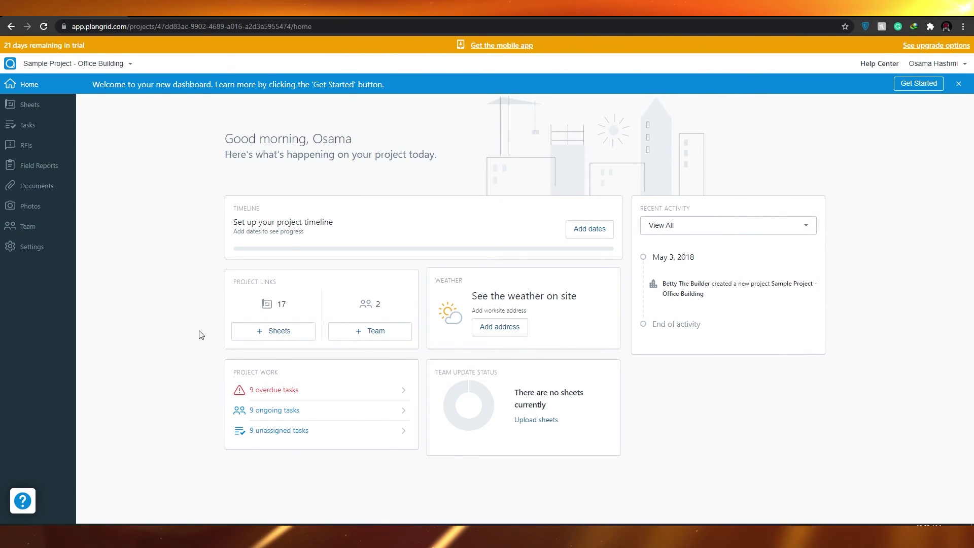
Highlight the dashboard's timeline setup text, then clear the selection
{"action": "left_click_drag", "start_coordinate": [233, 222], "coordinate": [336, 236]}
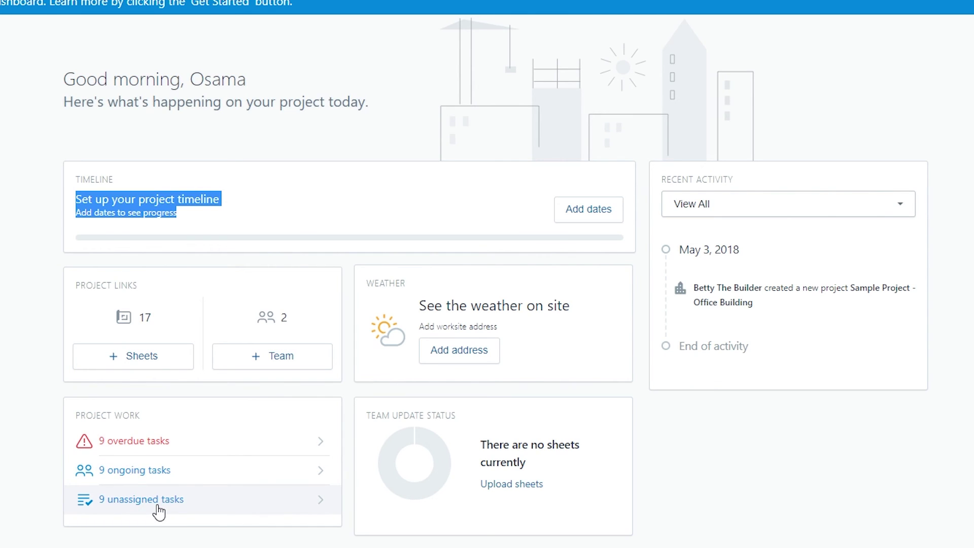
{"action": "left_click", "coordinate": [187, 444]}
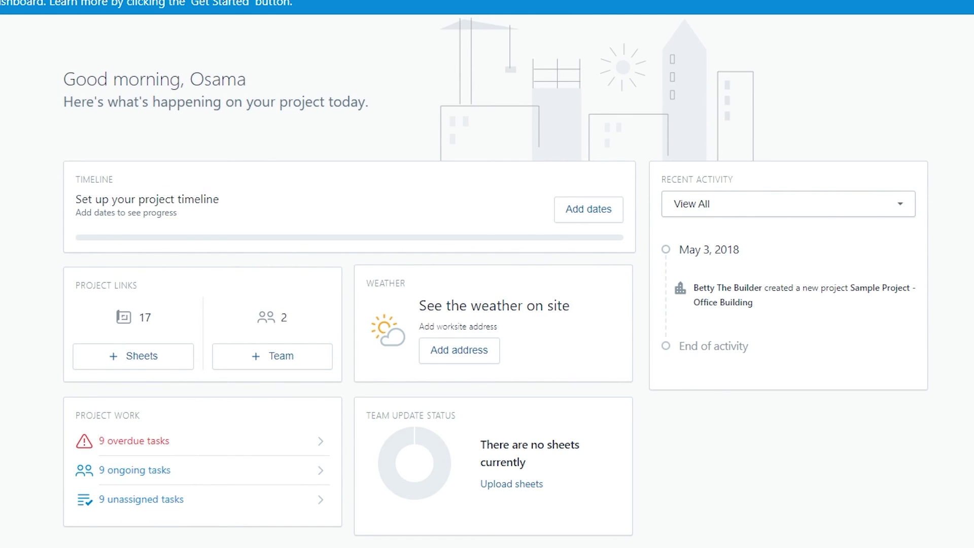